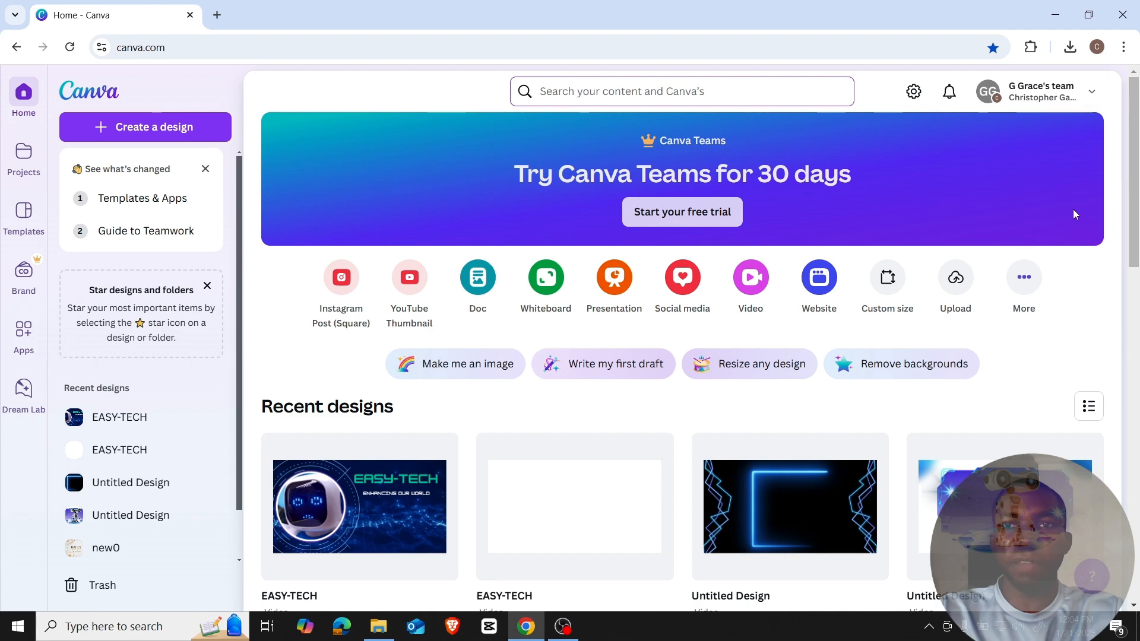
# Open canva.com in a separate Edge window from the taskbar.
pyautogui.scroll(-5, 1073, 209)
pyautogui.scroll(4, 1062, 240)
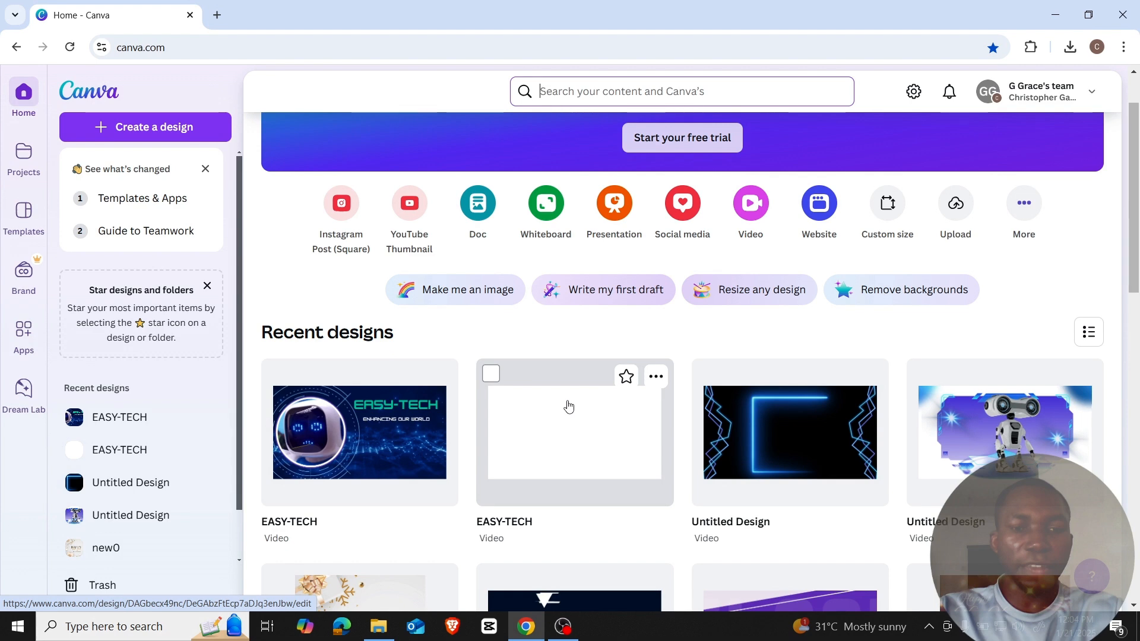
pyautogui.click(340, 628)
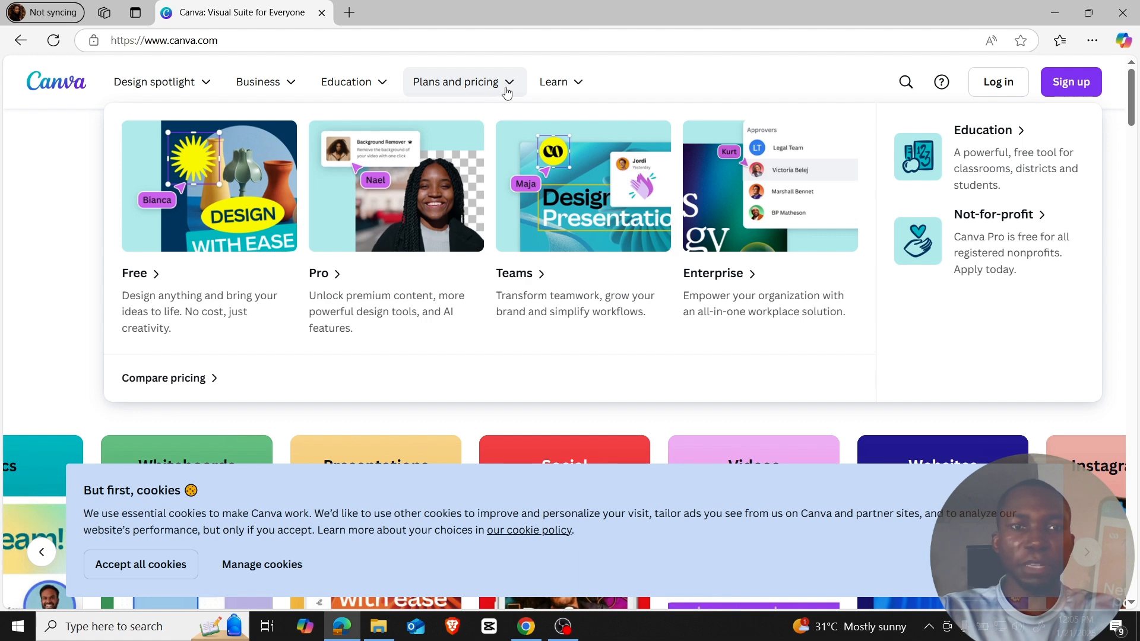
# Go through Canva's Plans and pricing page to Sign up and the Continue with email option.
pyautogui.click(506, 92)
pyautogui.click(507, 92)
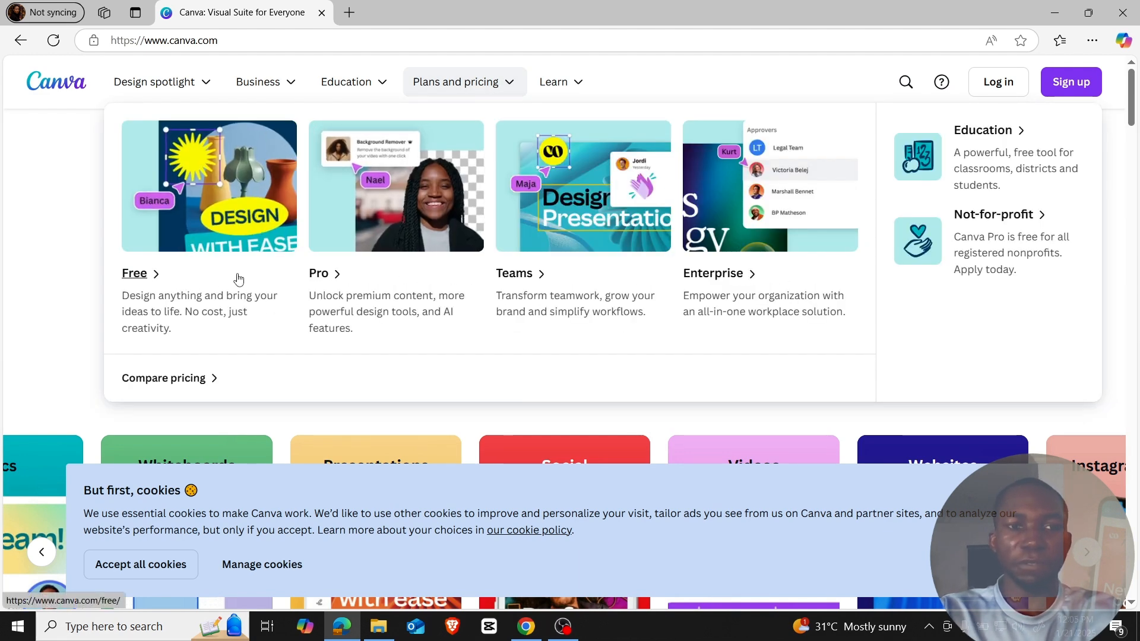
pyautogui.click(163, 378)
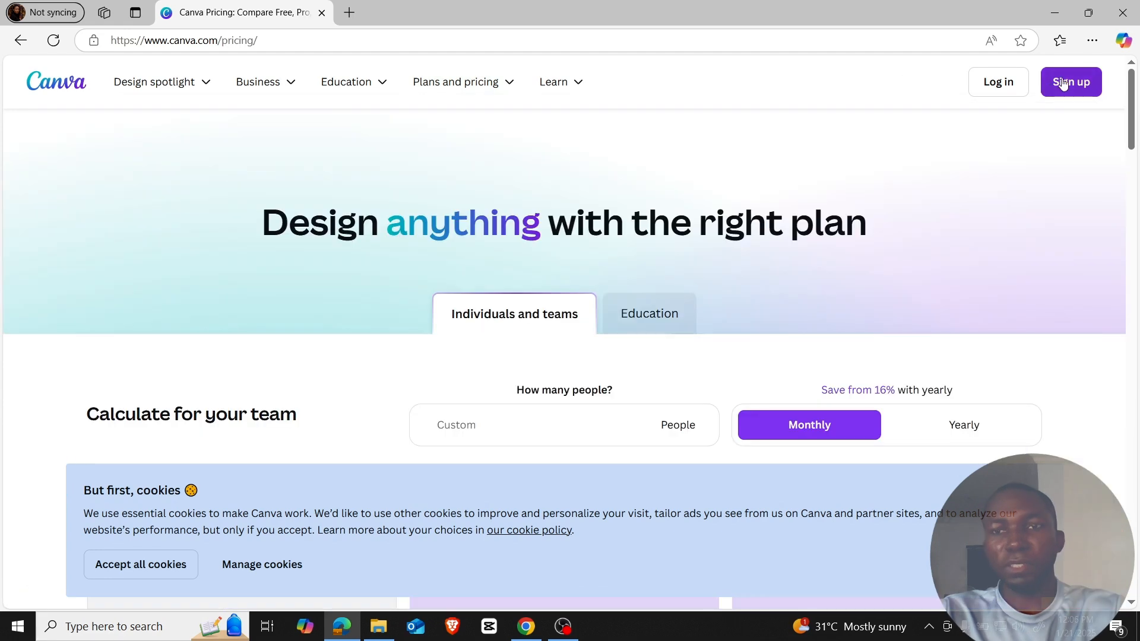
pyautogui.click(1072, 83)
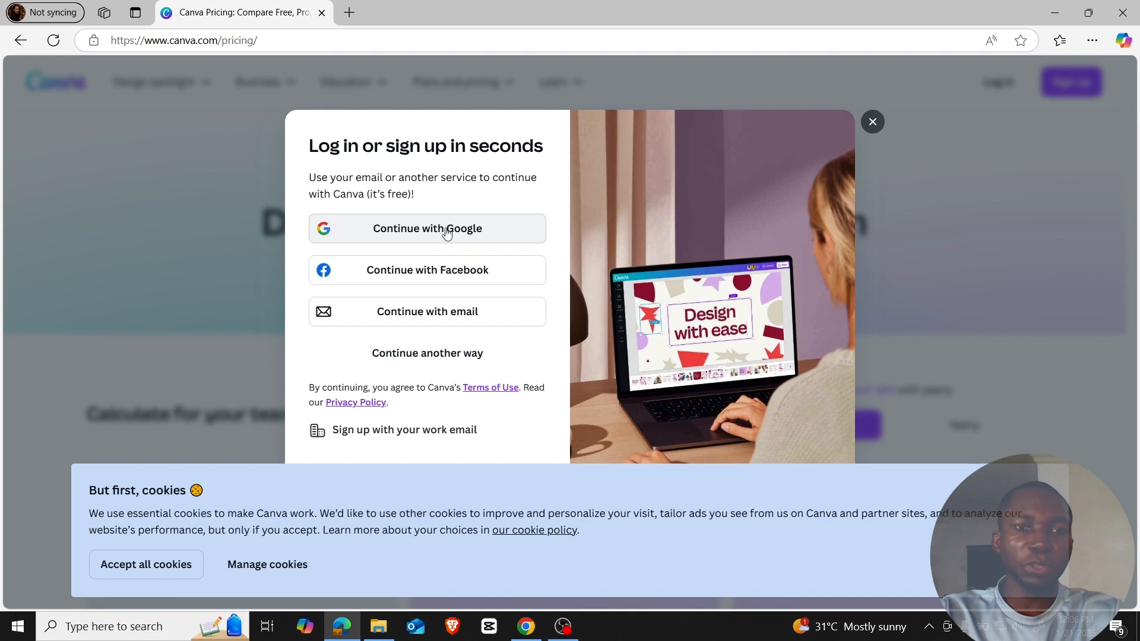
pyautogui.click(431, 317)
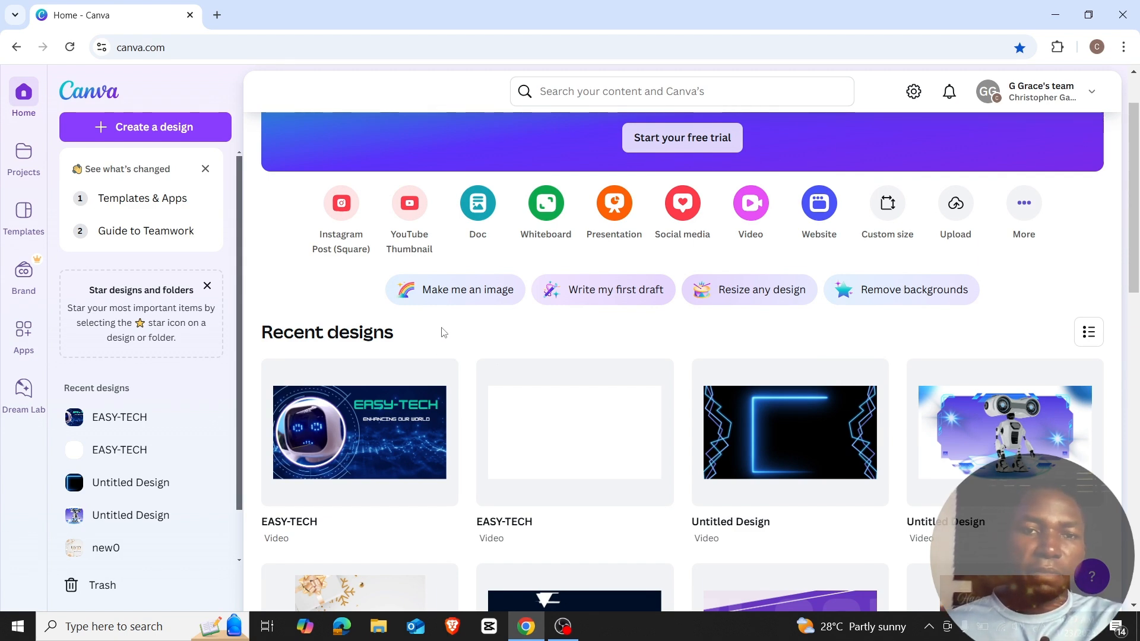
# Drag the invoice PDF from File Explorer's Downloads folder onto the Canva page to upload it.
pyautogui.press('super+e')
pyautogui.click(66, 172)
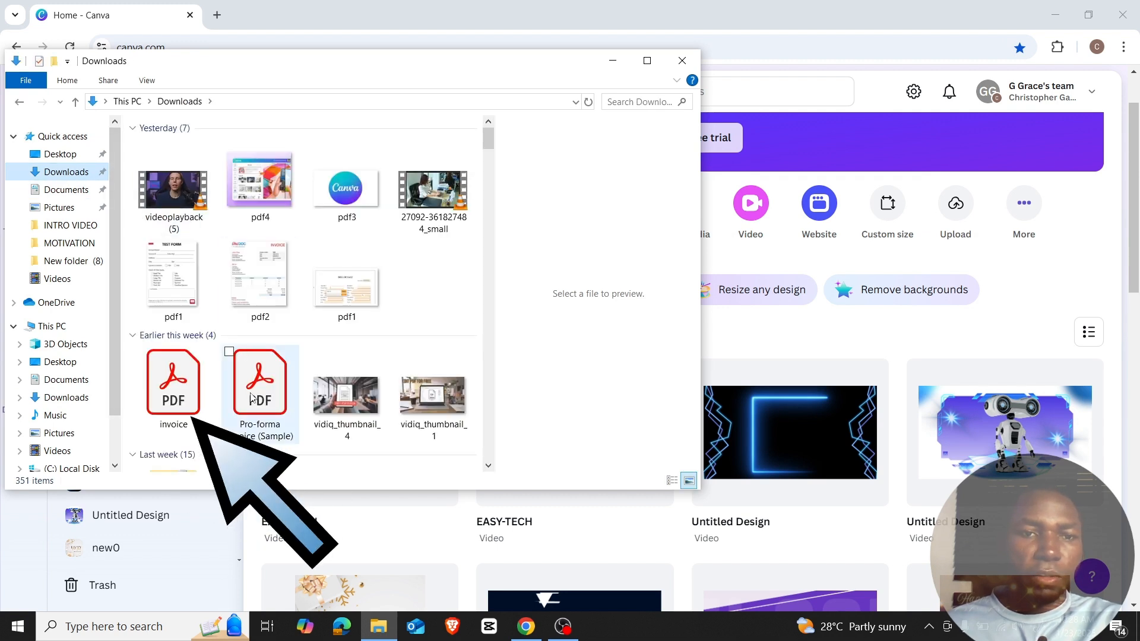
pyautogui.click(174, 389)
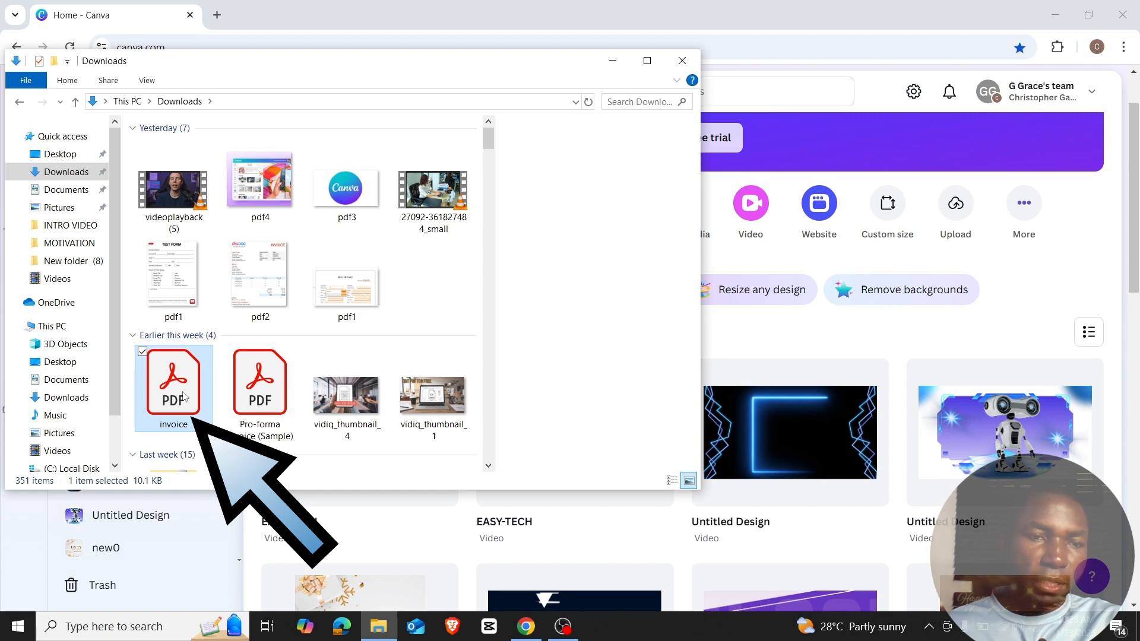
pyautogui.moveTo(177, 386); pyautogui.dragTo(777, 373)
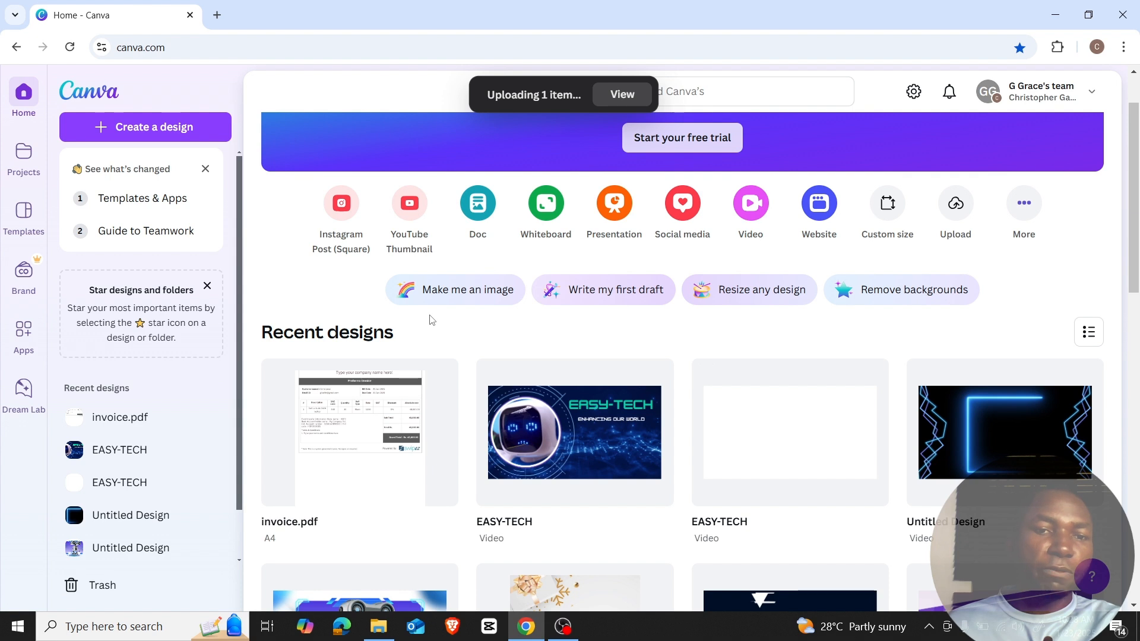
# Move the first invoice.pdf upload to Trash.
pyautogui.moveTo(443, 480)
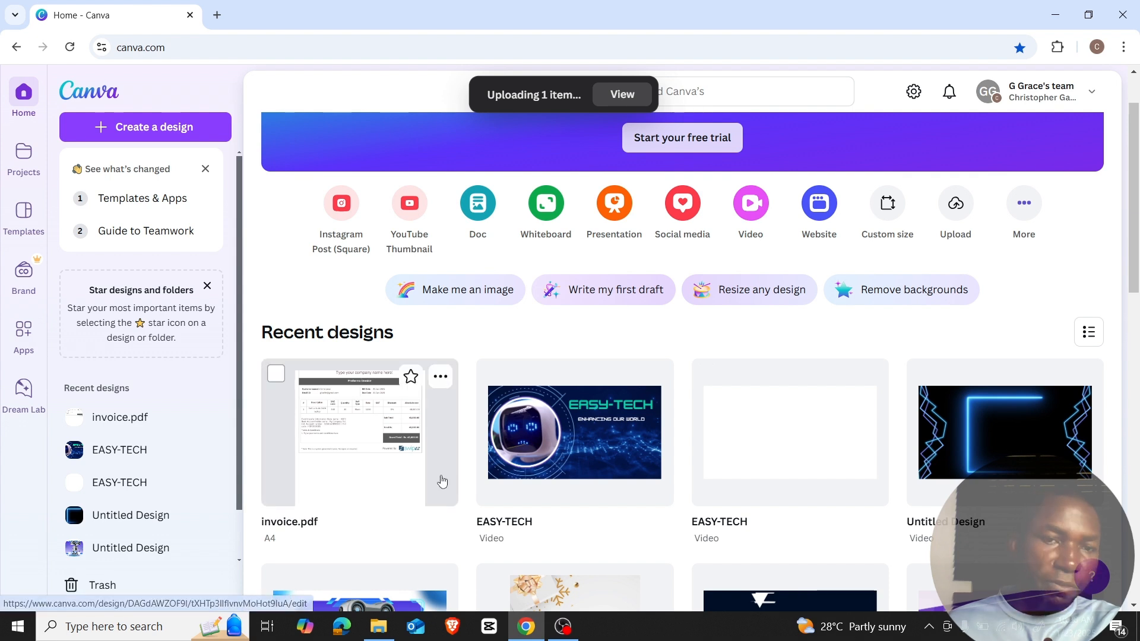
pyautogui.click(440, 378)
pyautogui.click(528, 587)
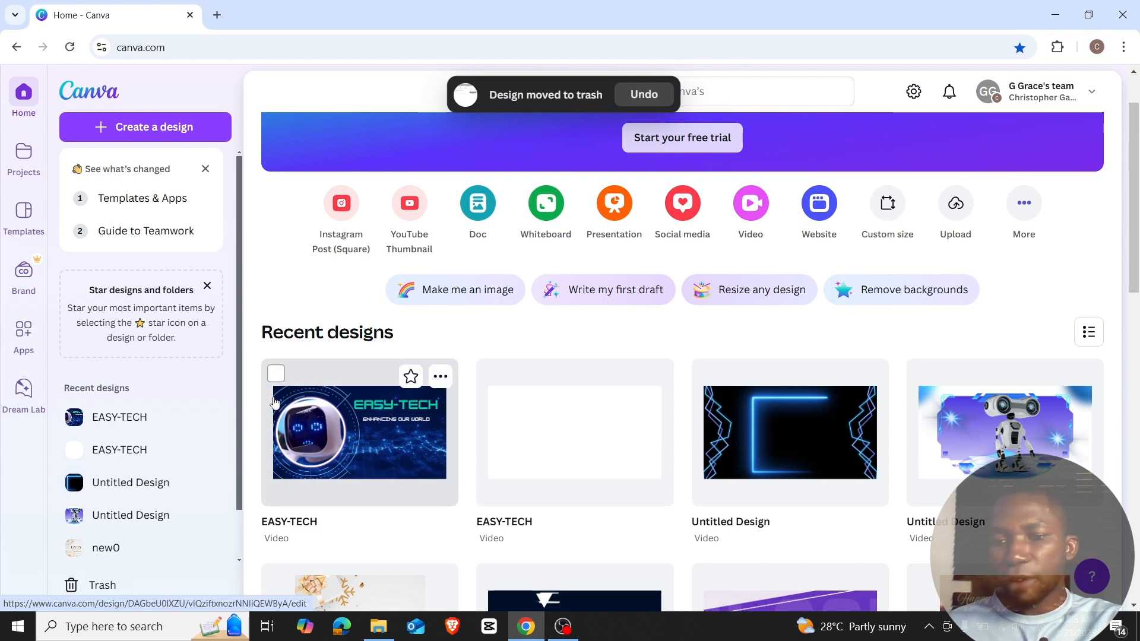
# Upload the invoice PDF from Downloads again through Create a design's upload option.
pyautogui.click(1029, 212)
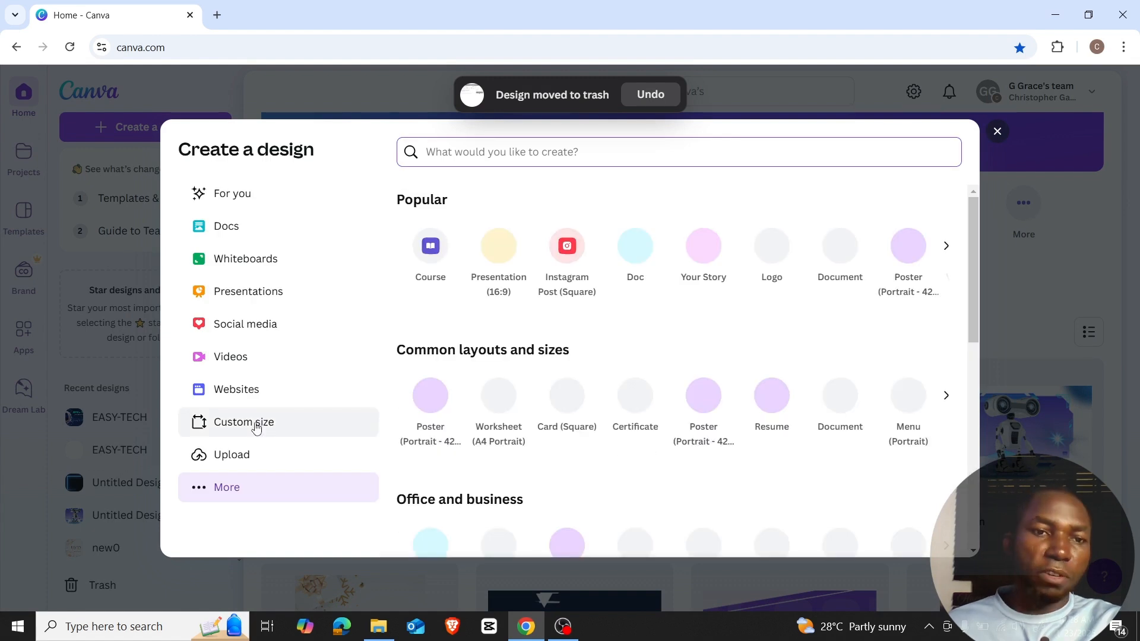
pyautogui.click(233, 458)
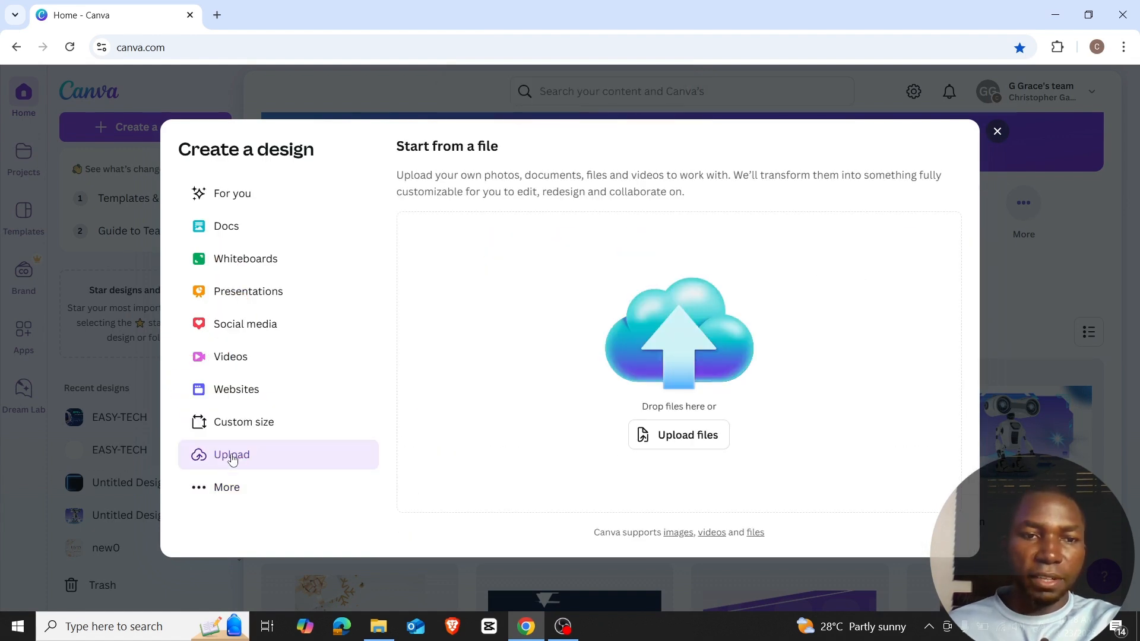
pyautogui.click(687, 445)
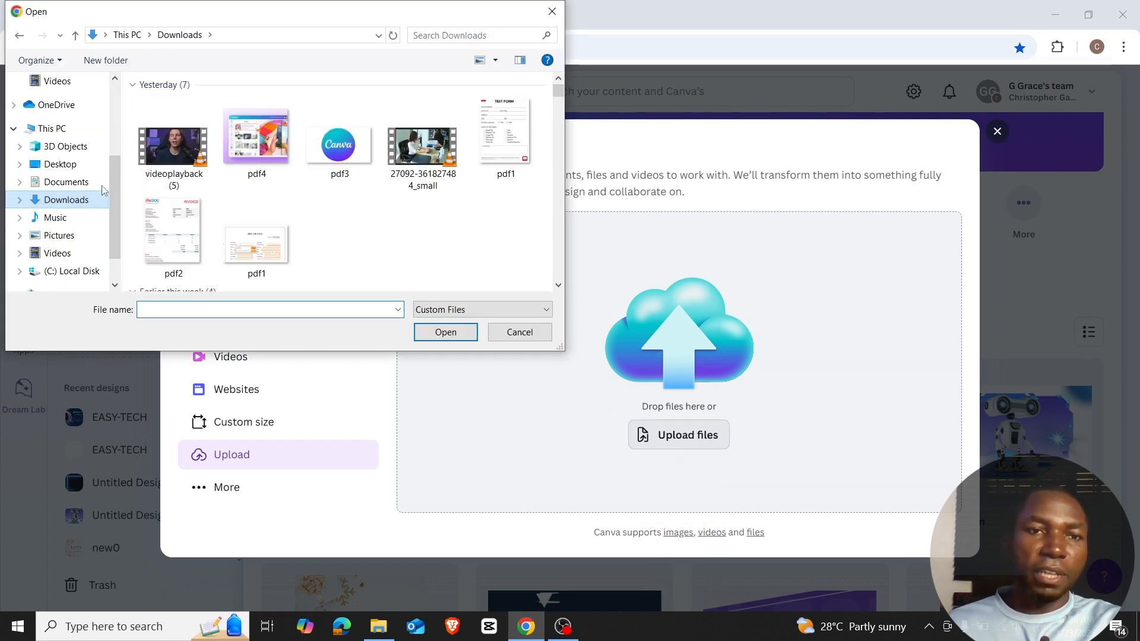
pyautogui.scroll(-2, 256, 249)
pyautogui.click(188, 245)
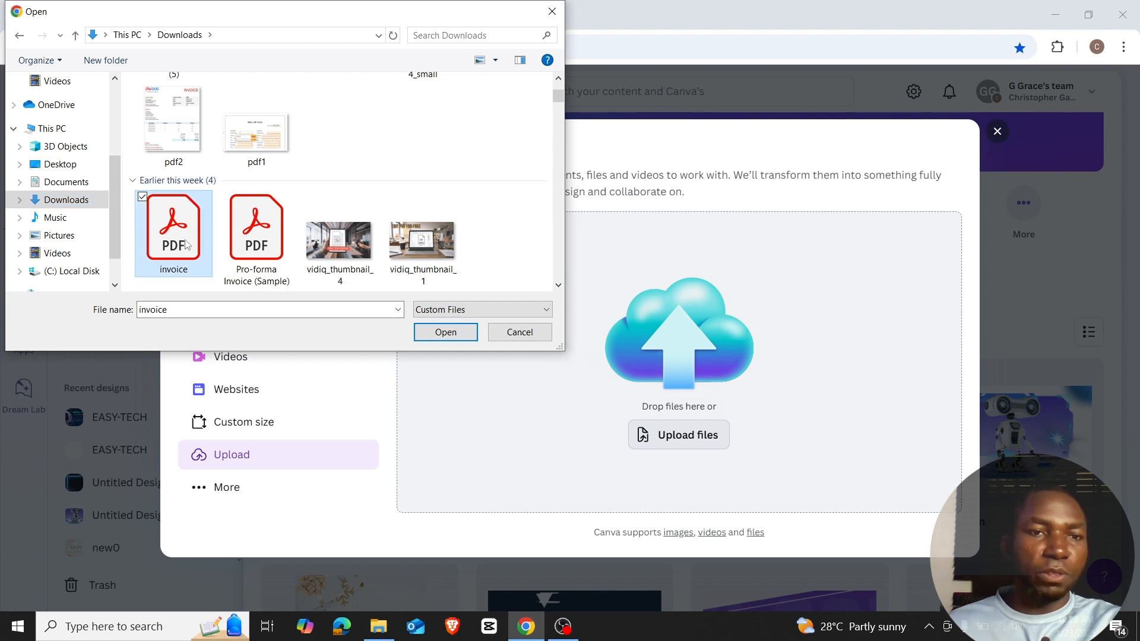
pyautogui.click(446, 332)
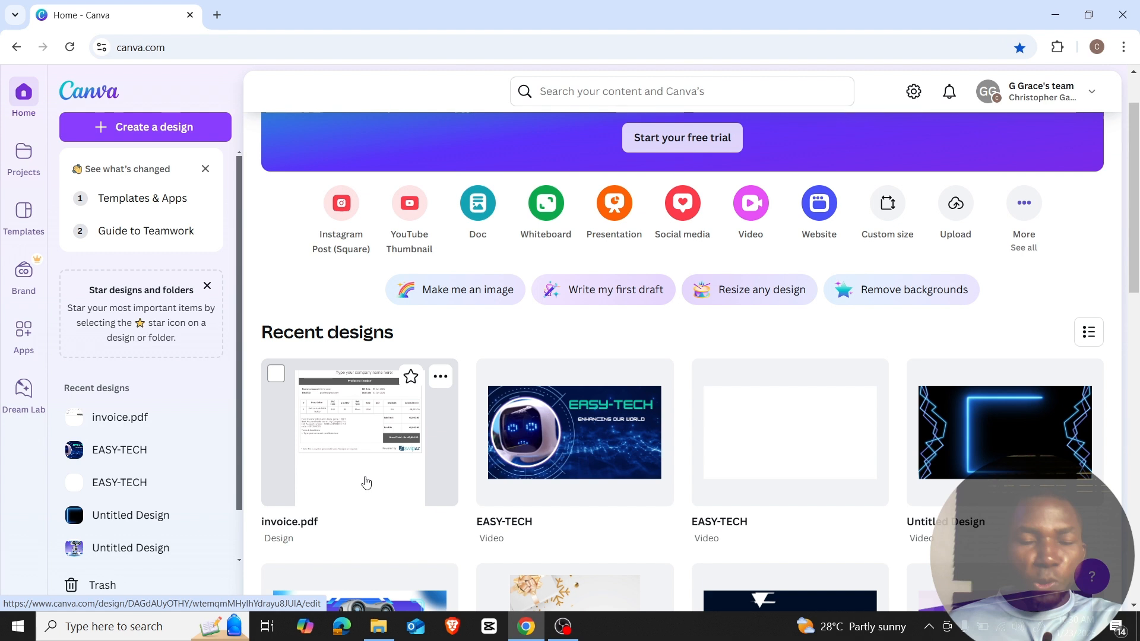
# Open invoice.pdf in the editor and zoom in on the Proforma Invoice page.
pyautogui.click(440, 378)
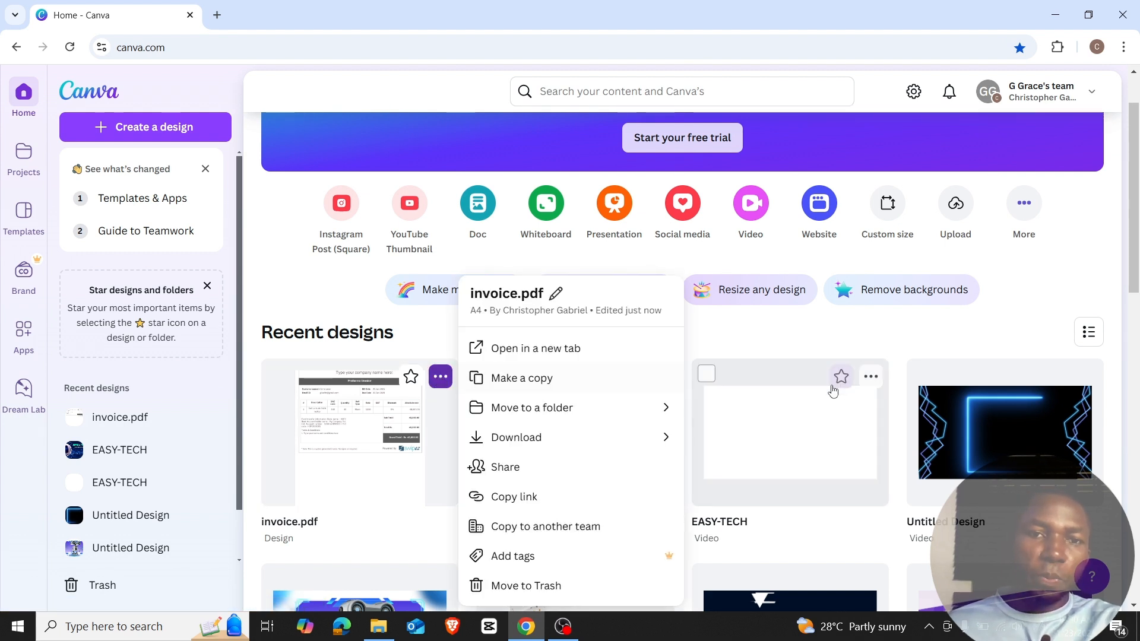
pyautogui.click(373, 454)
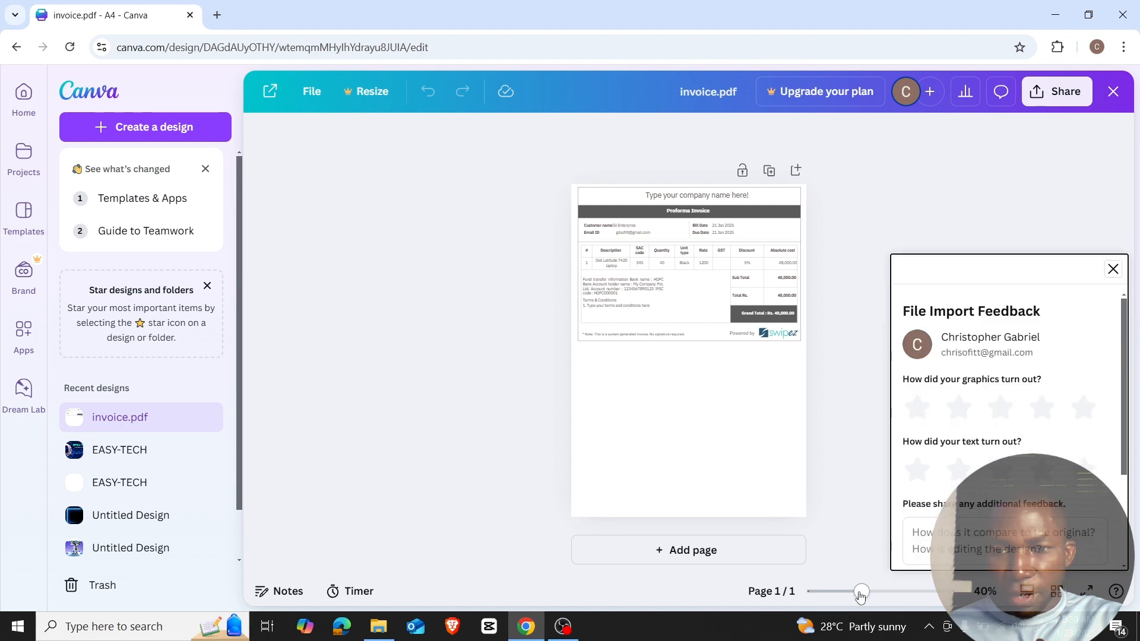
pyautogui.moveTo(864, 591); pyautogui.dragTo(901, 593)
pyautogui.scroll(3, 791, 363)
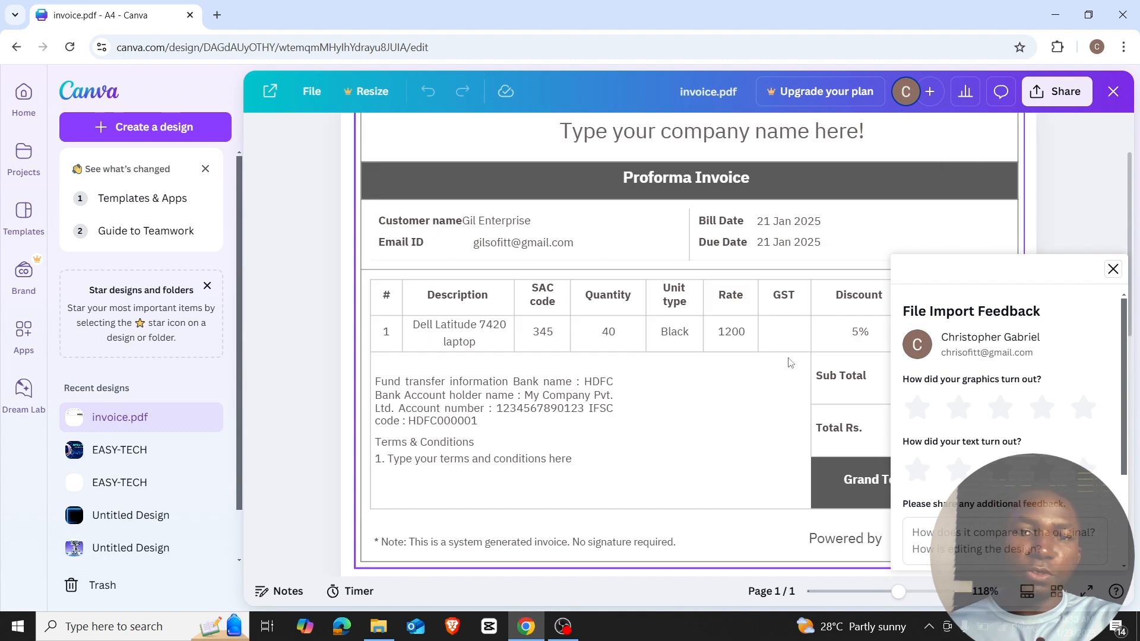
# Enter the company name and new account number in the bank details, moving the IFSC code to its own line.
pyautogui.click(590, 392)
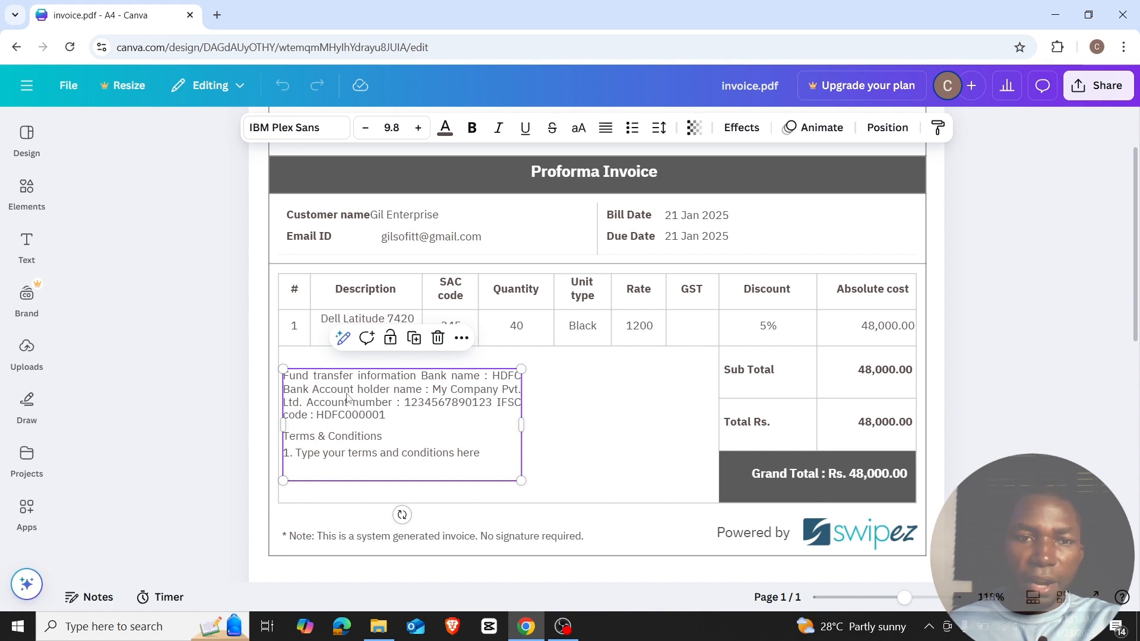
pyautogui.doubleClick(448, 397)
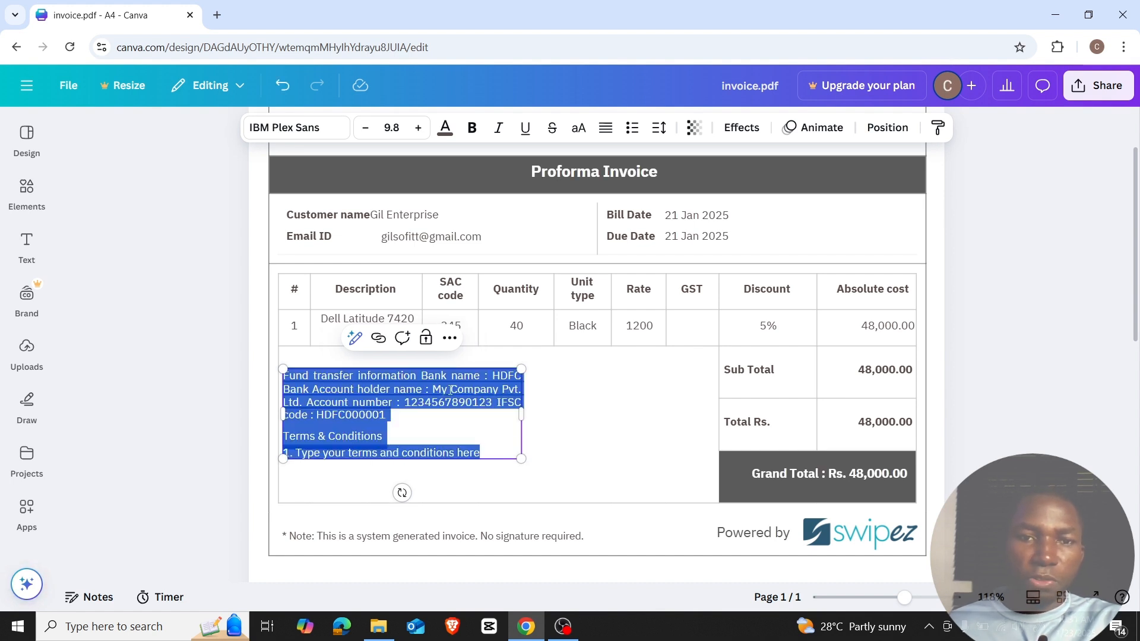
pyautogui.click(504, 392)
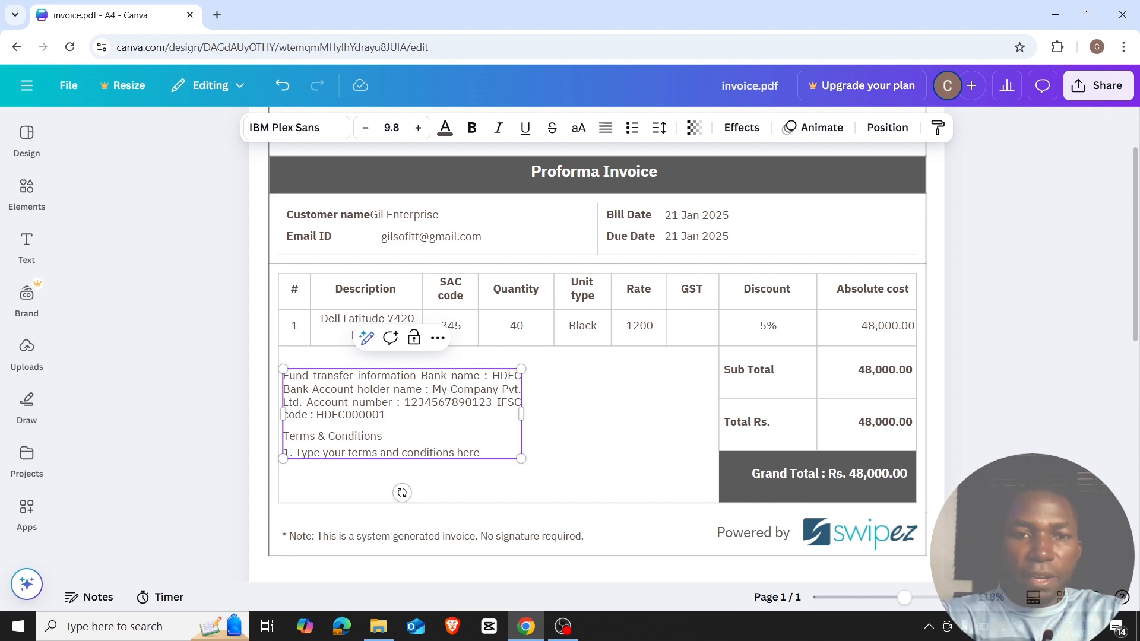
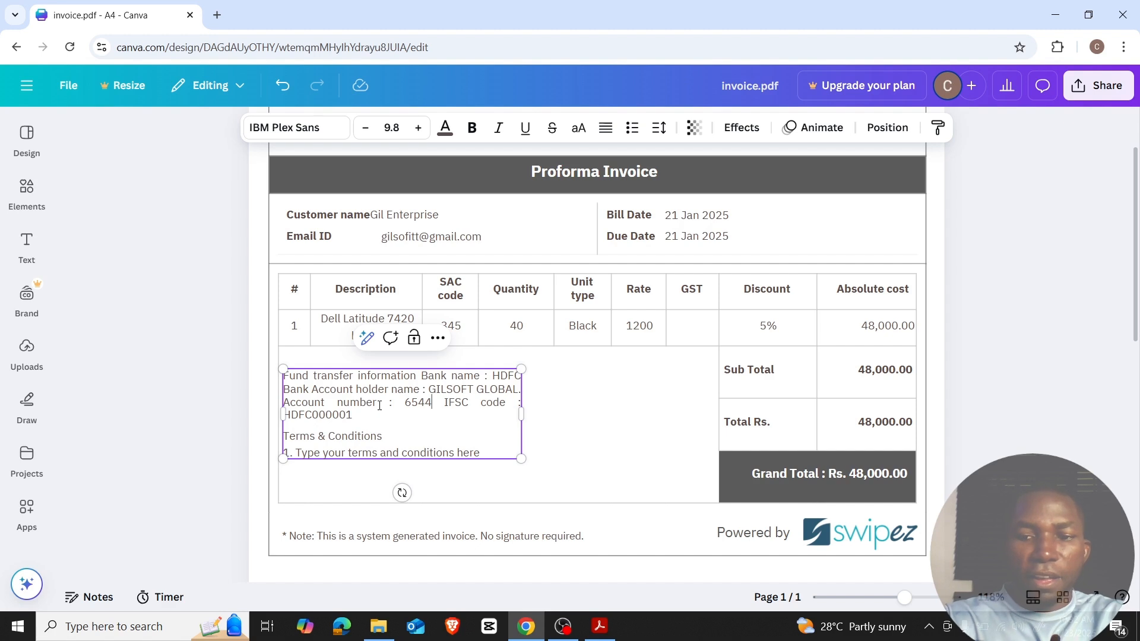
pyautogui.press('Delete')
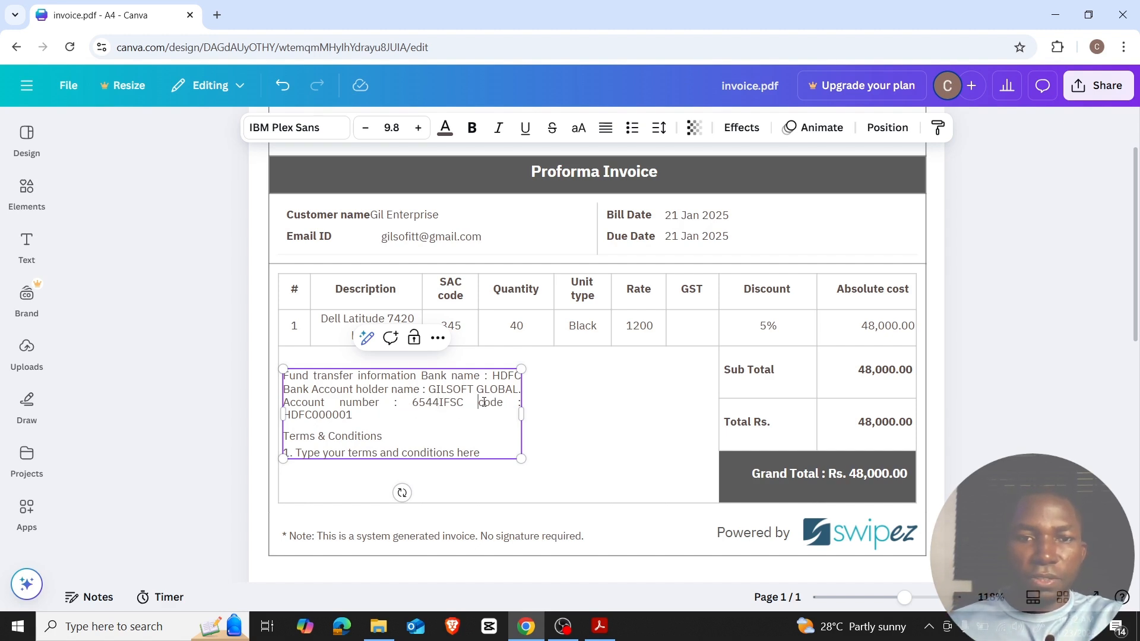
pyautogui.press('Return')
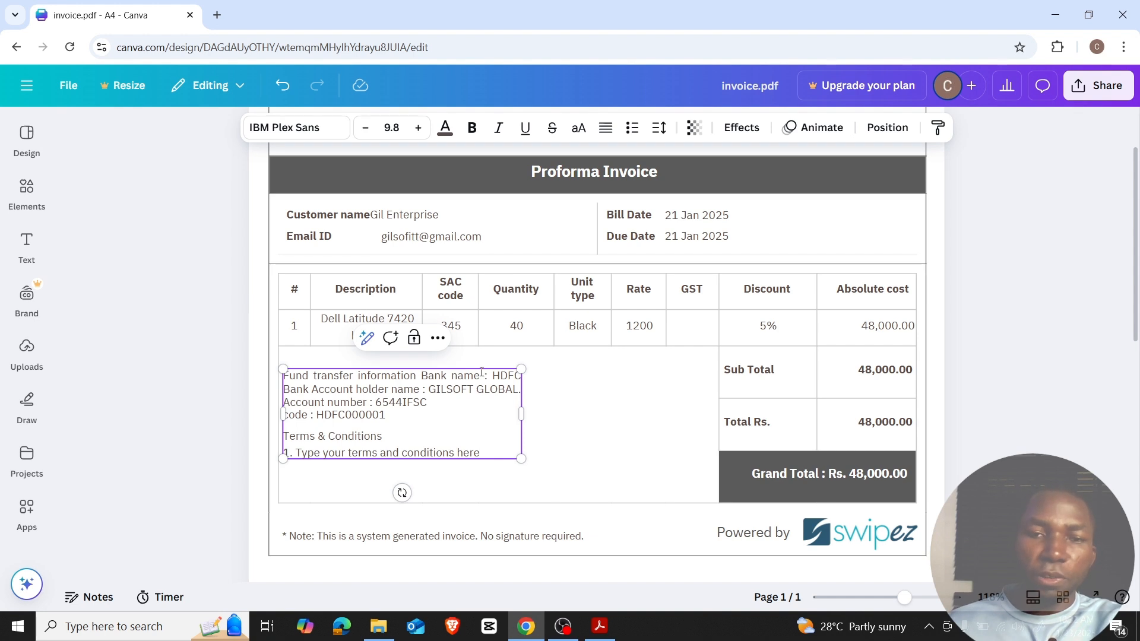
pyautogui.click(1005, 388)
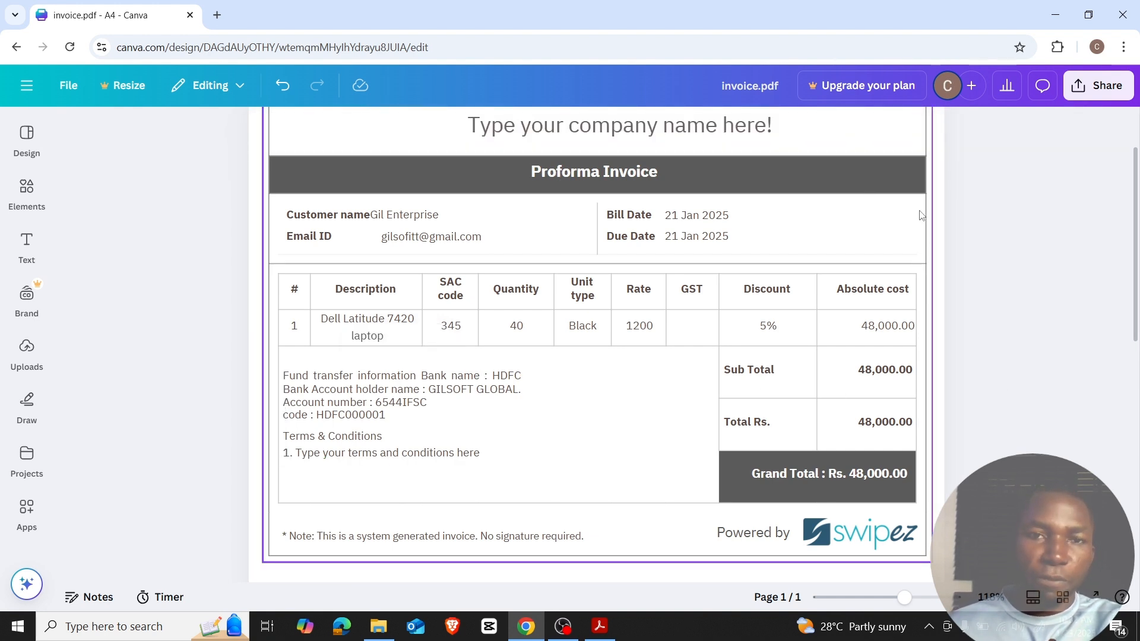
# Append '_update' to the design title, correcting a typo, so it reads invoice_update.pdf.
pyautogui.click(758, 86)
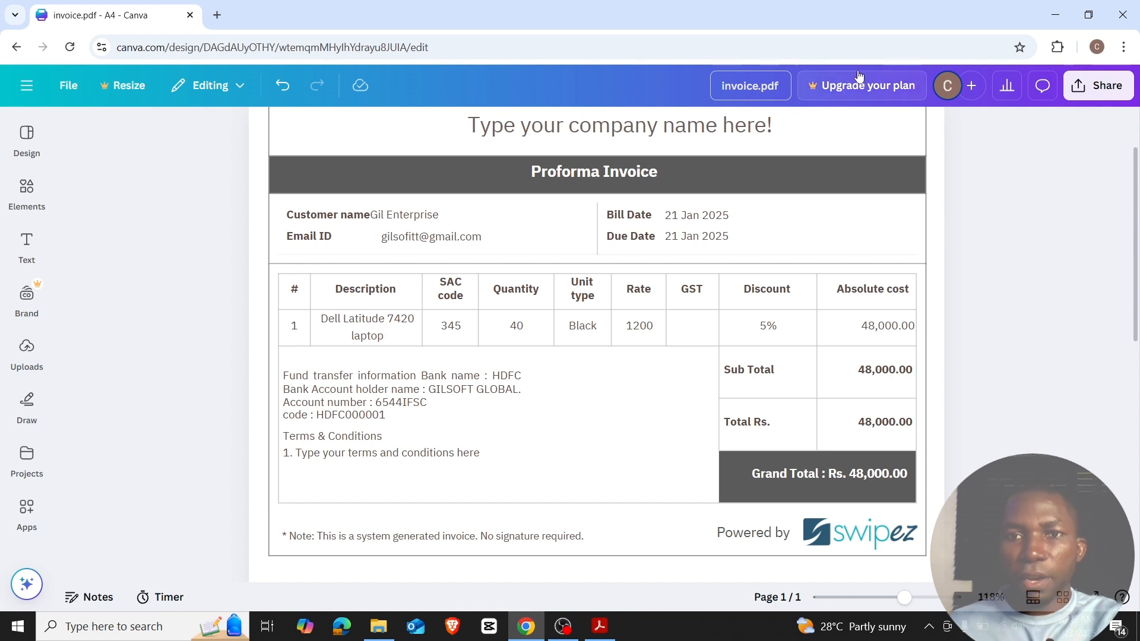
pyautogui.write('_')
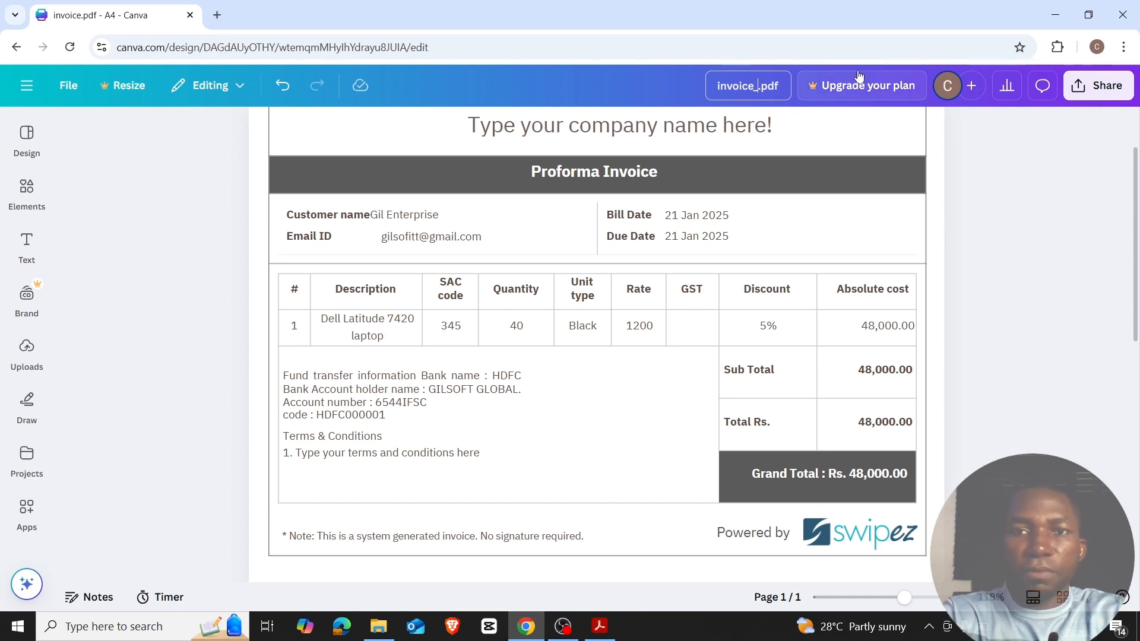
pyautogui.write('UPD')
pyautogui.press('BackSpace')
pyautogui.press('BackSpace')
pyautogui.press('BackSpace')
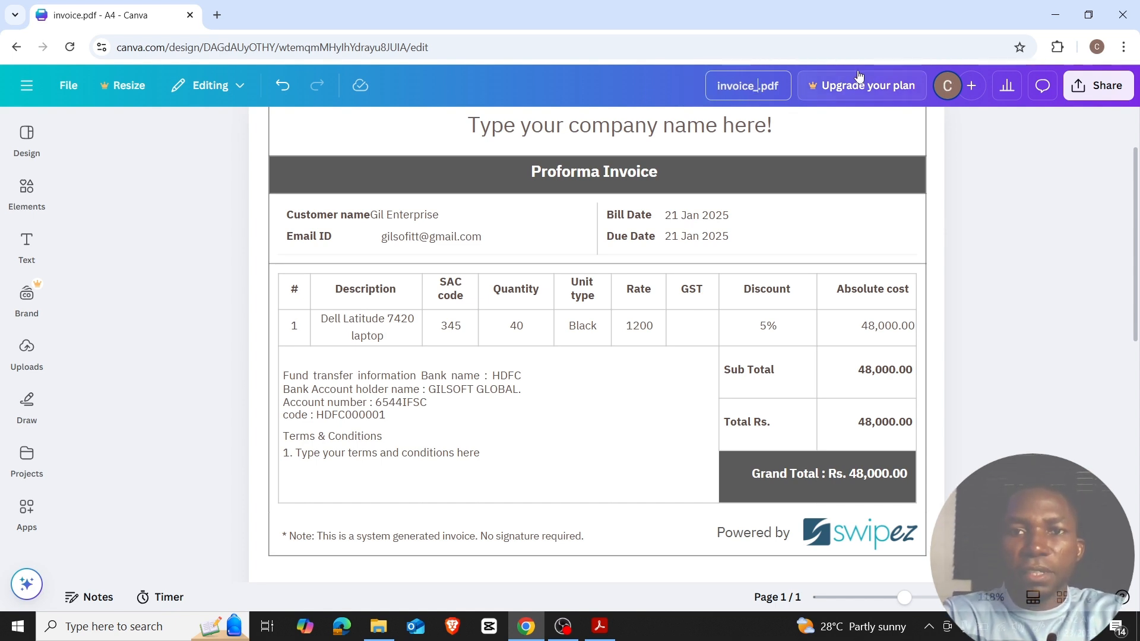
pyautogui.write('update')
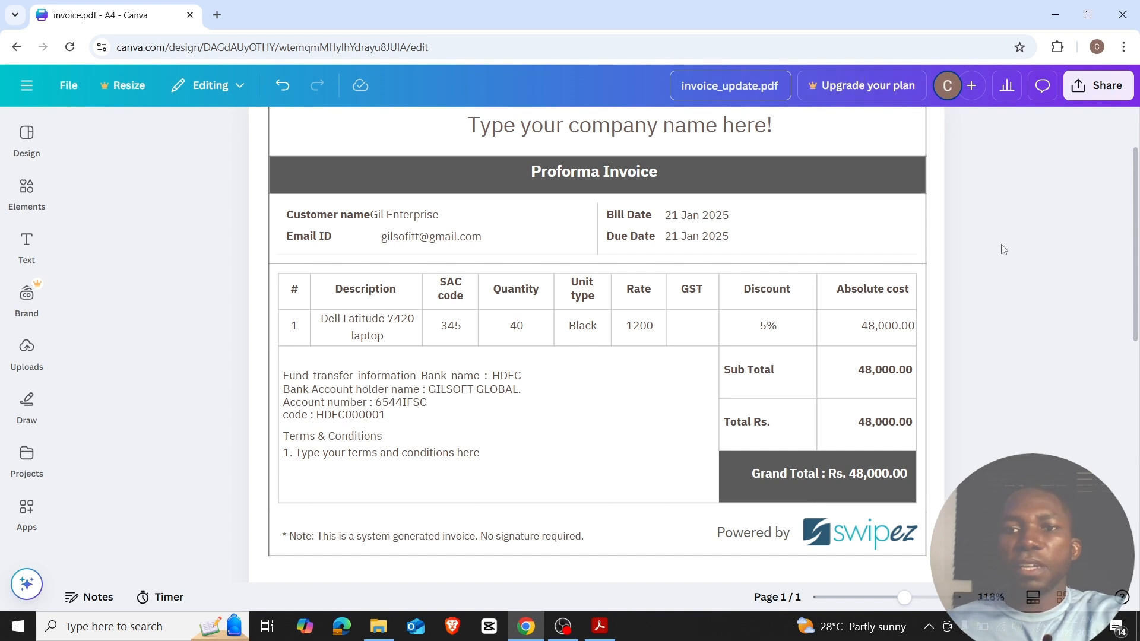
pyautogui.click(1003, 249)
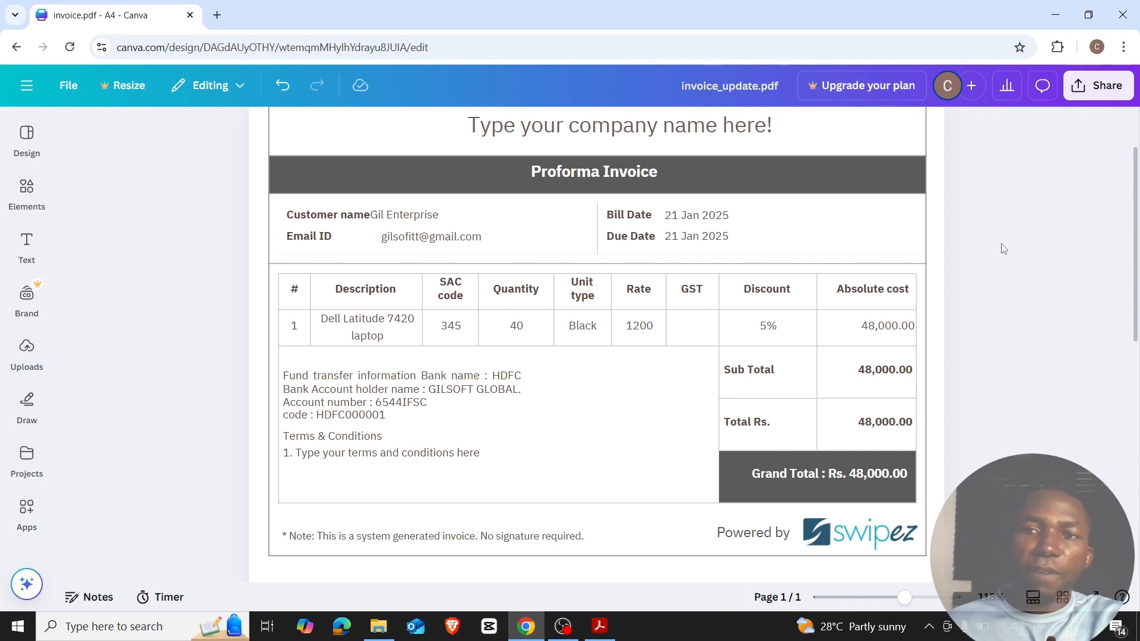
# Download the design from Share > Download with File type kept at PDF Standard.
pyautogui.click(1099, 92)
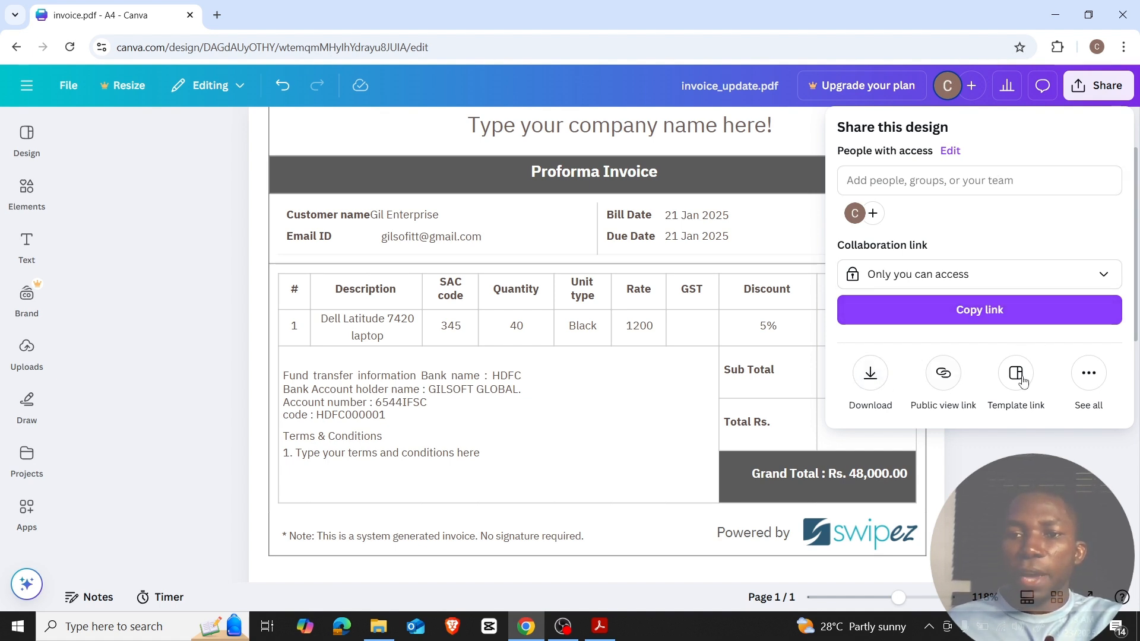
pyautogui.click(869, 374)
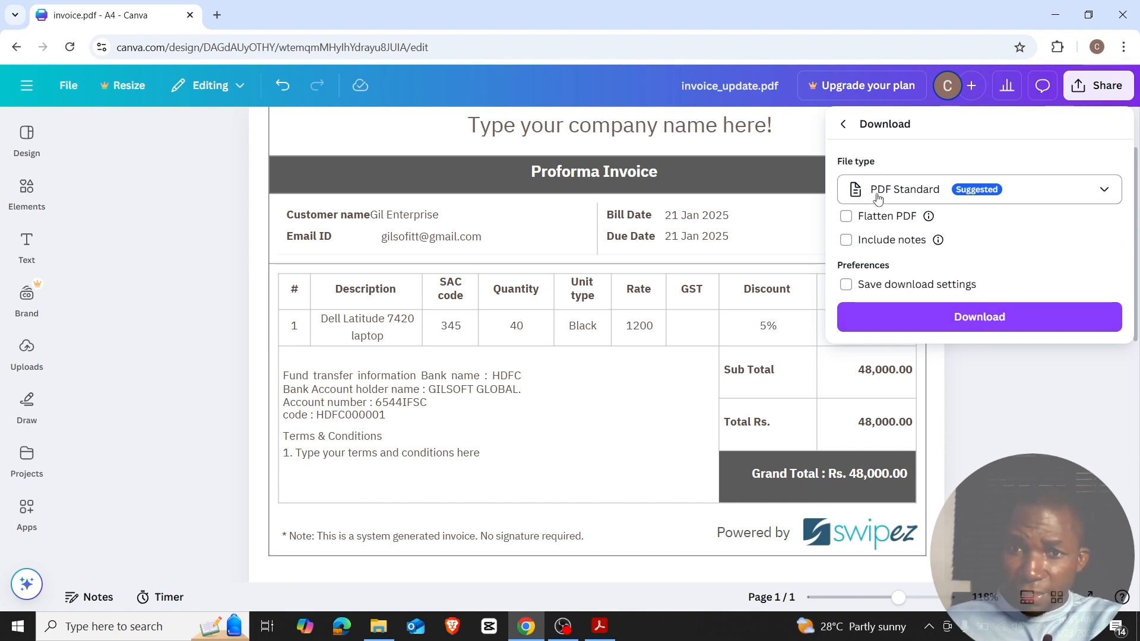
pyautogui.click(1104, 191)
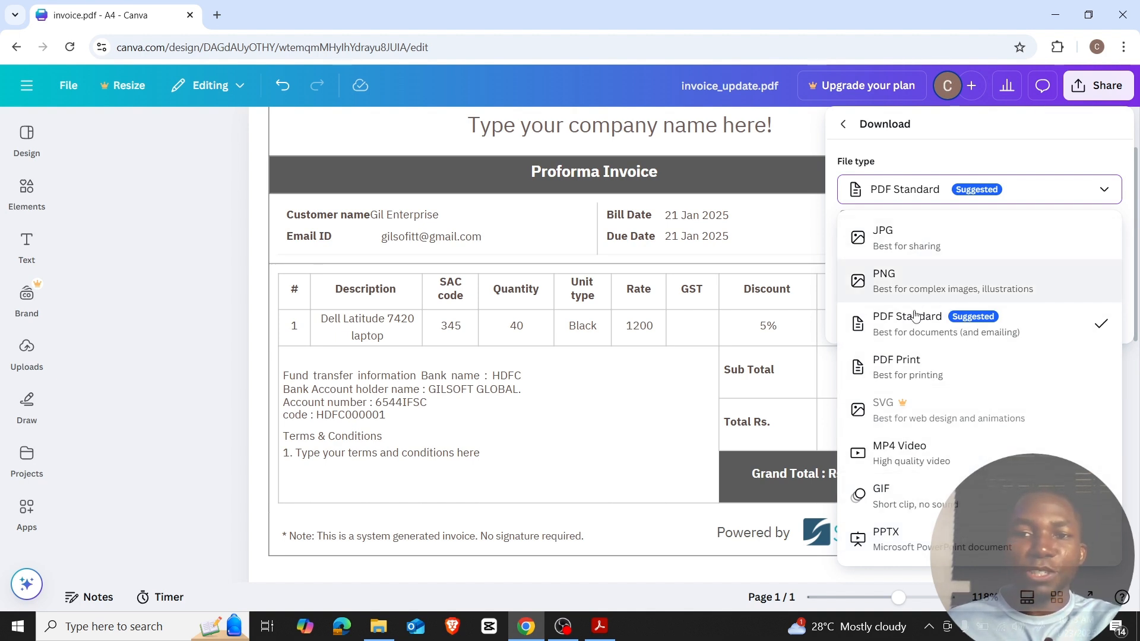
pyautogui.click(1094, 196)
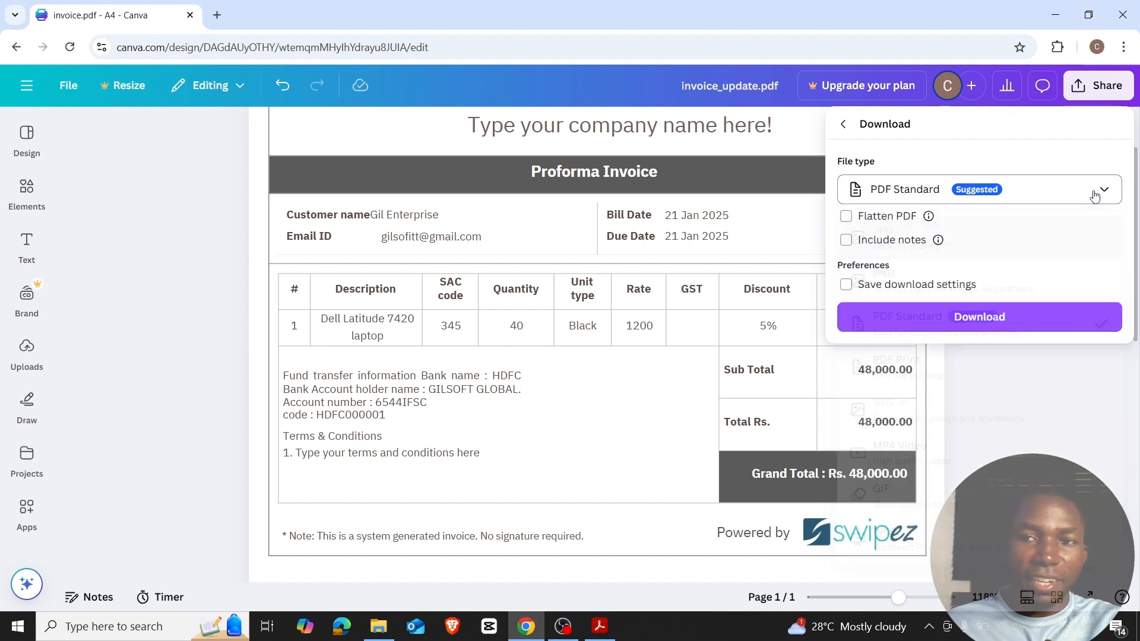
pyautogui.click(977, 320)
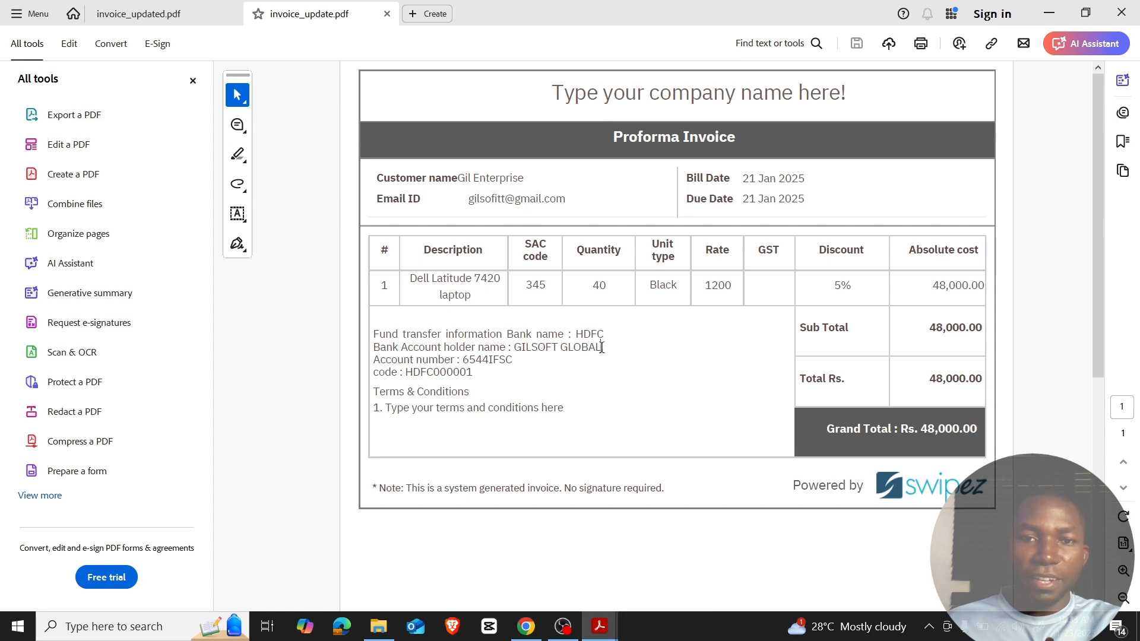
# Check the account holder name in Acrobat, then view and minimise the Downloads folder.
pyautogui.moveTo(603, 347); pyautogui.dragTo(515, 347)
pyautogui.click(488, 360)
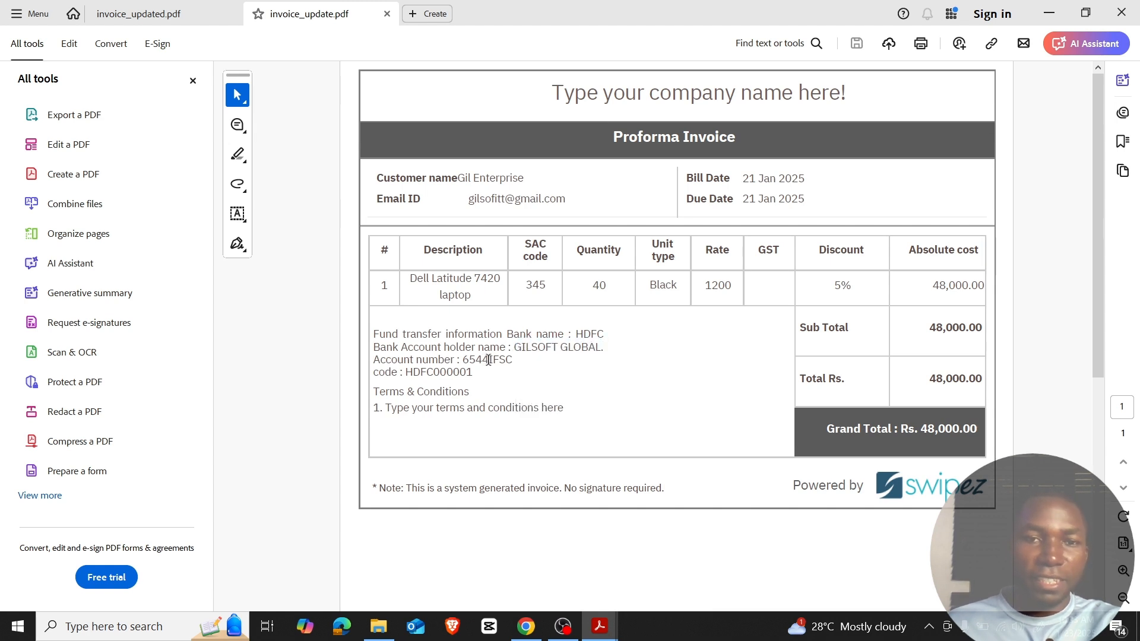
pyautogui.click(378, 626)
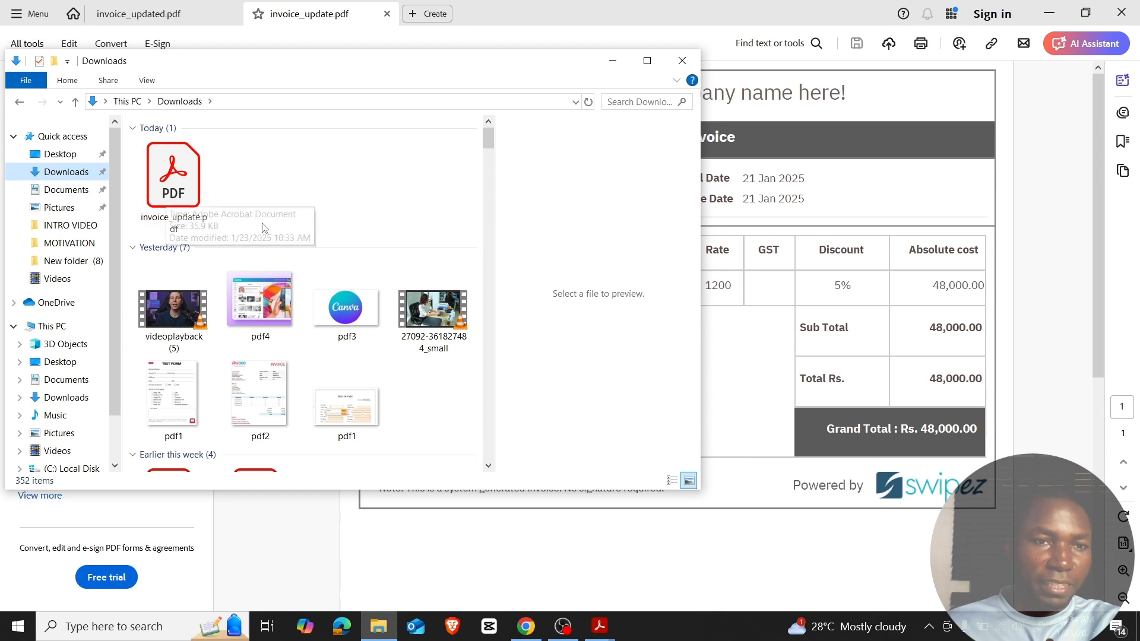
pyautogui.click(614, 60)
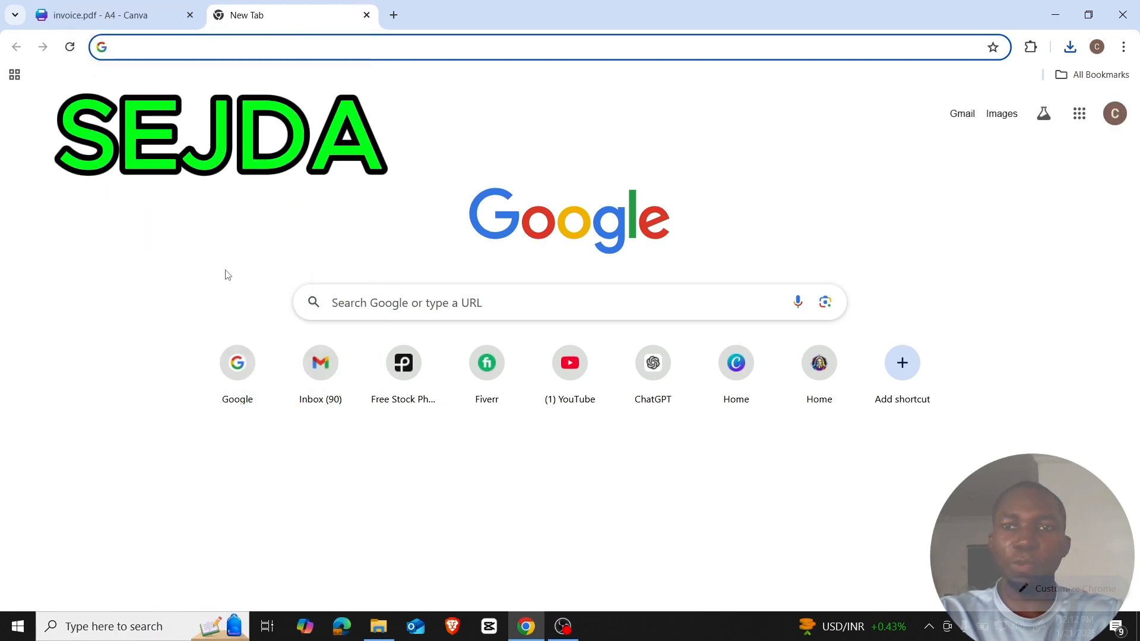
# Search Google for 'sejda pdf editor' and open the Sejda Online PDF editor result.
pyautogui.click(233, 365)
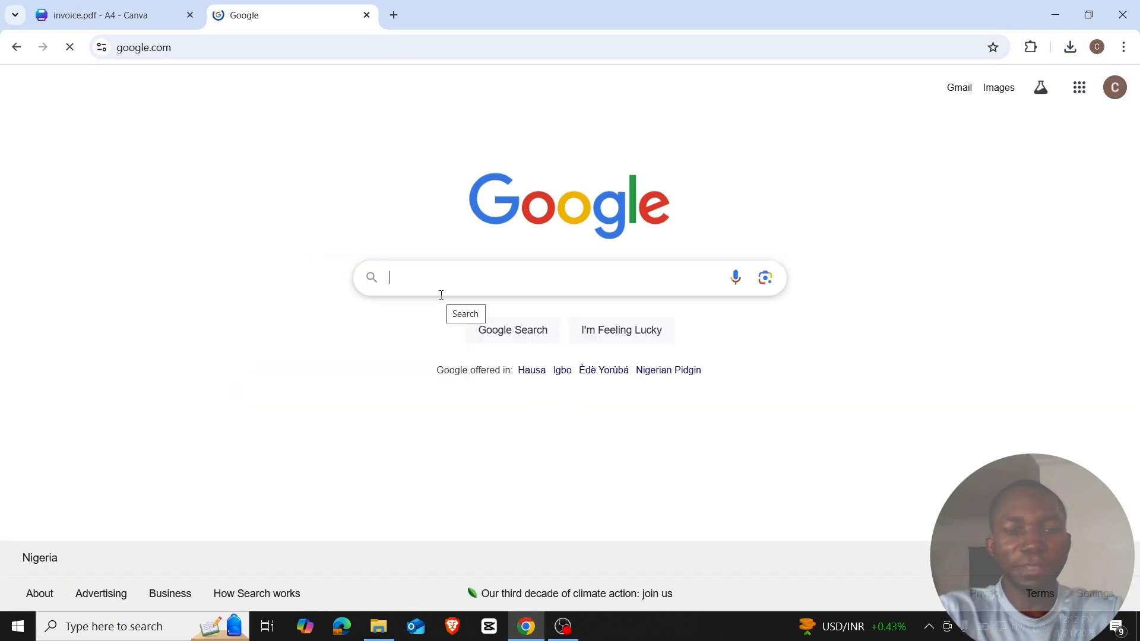
pyautogui.write('sejda')
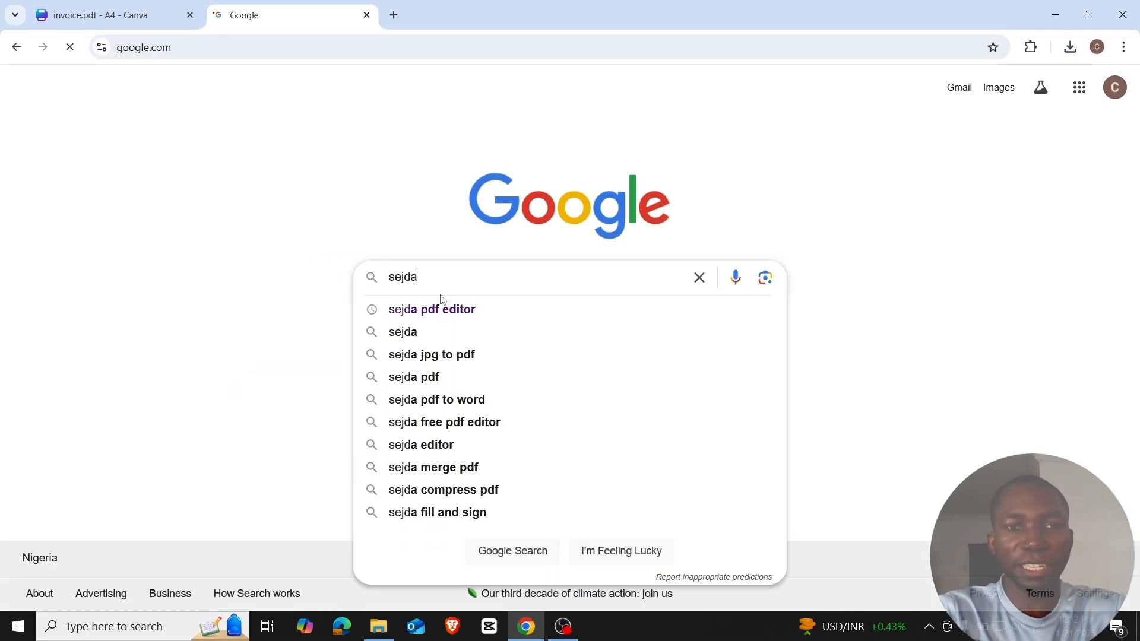
pyautogui.click(428, 315)
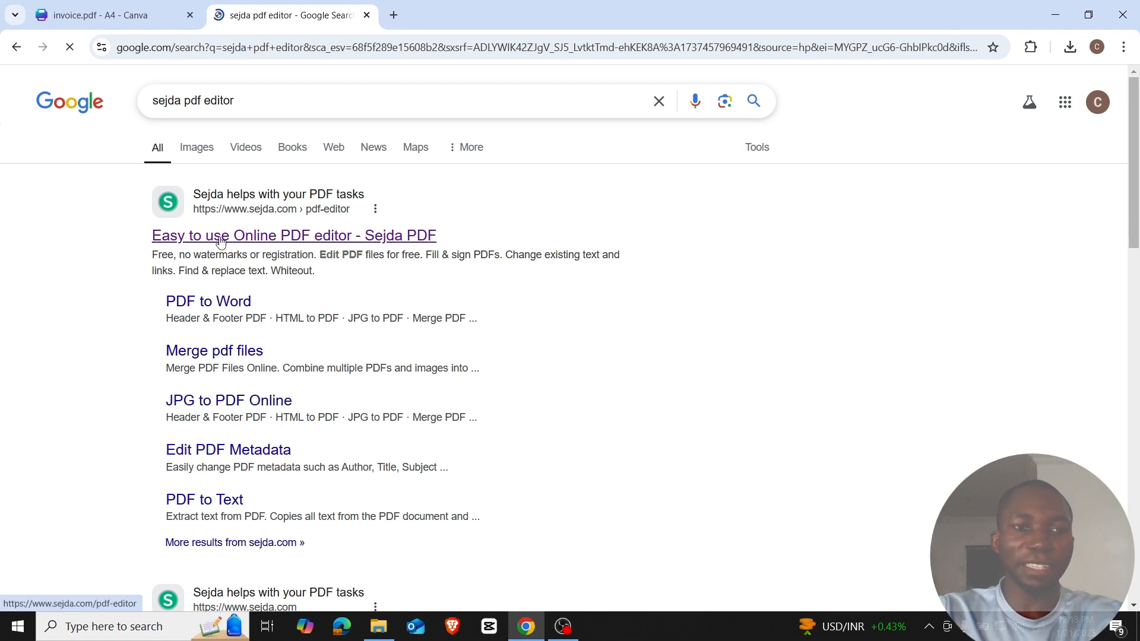
pyautogui.click(286, 241)
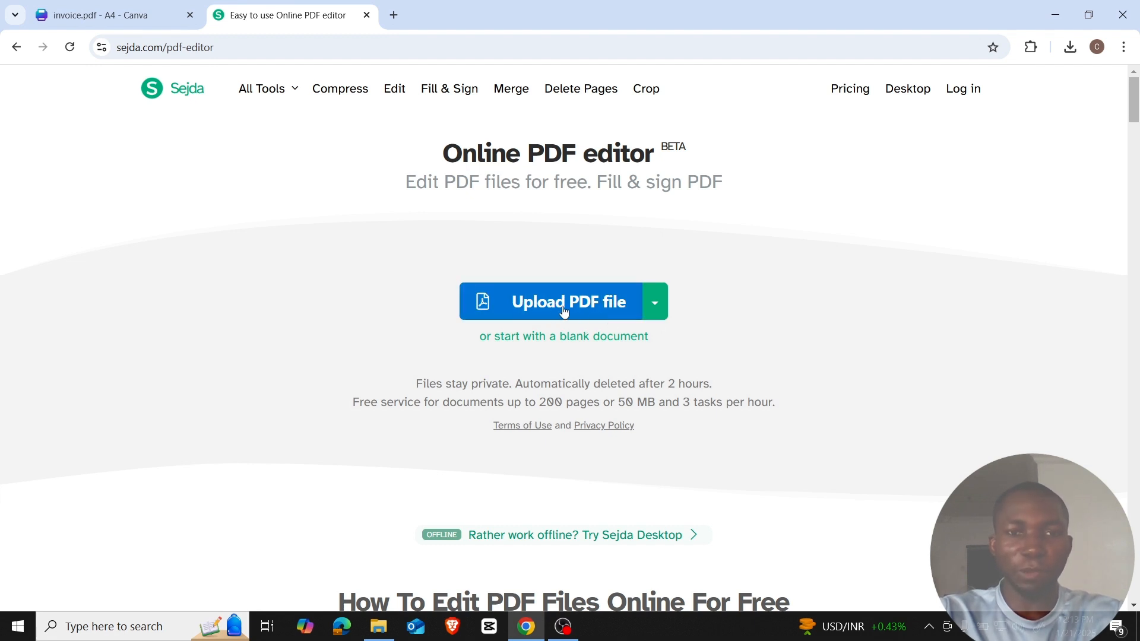
# Upload invoice_updated.pdf from Downloads into Sejda's editor and scroll to the invoice table.
pyautogui.click(563, 308)
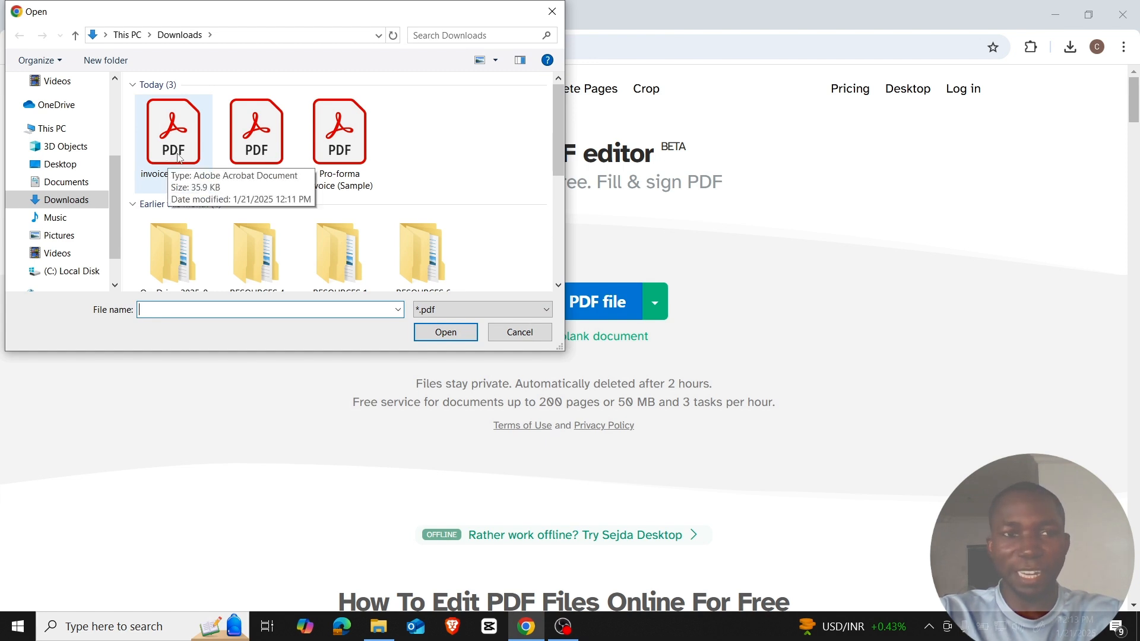
pyautogui.click(179, 158)
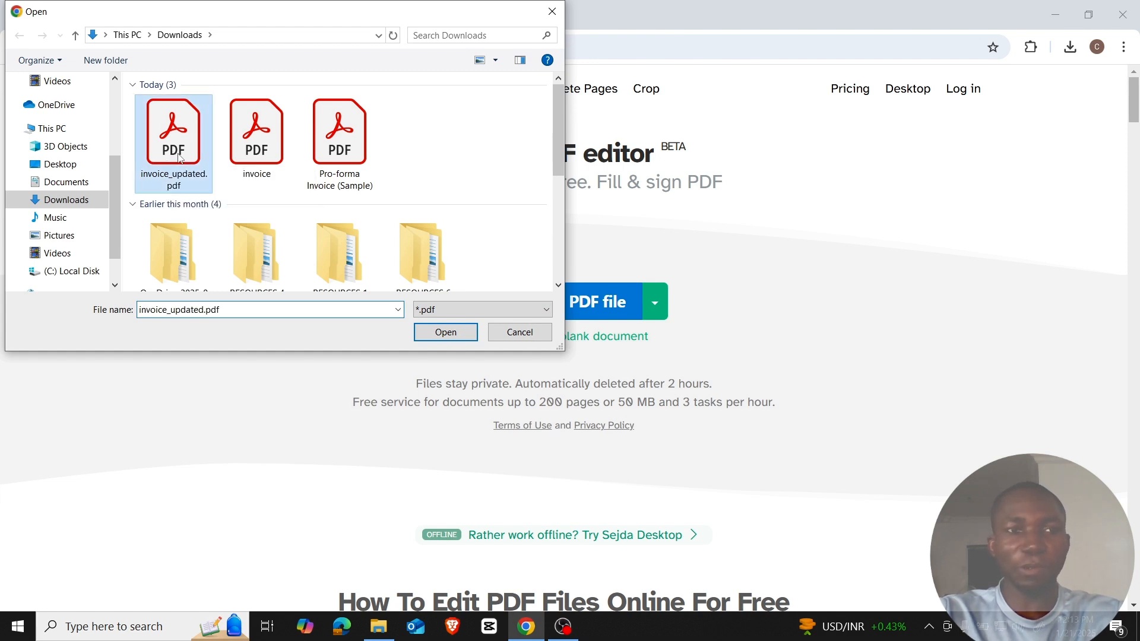
pyautogui.click(449, 330)
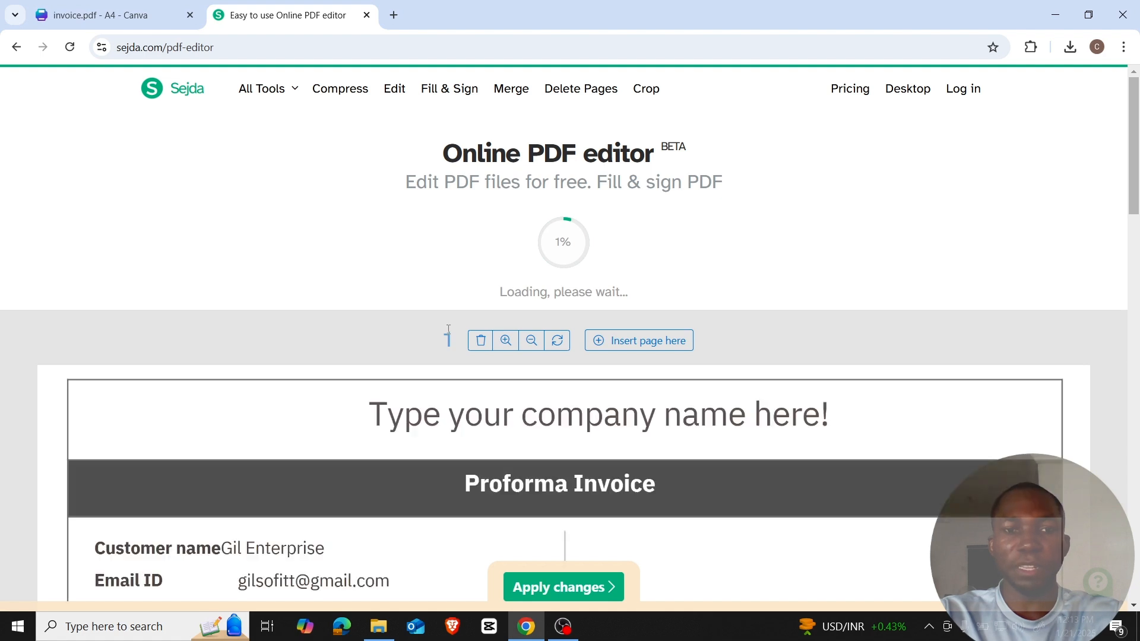
pyautogui.scroll(-1, 885, 310)
pyautogui.scroll(-4, 881, 312)
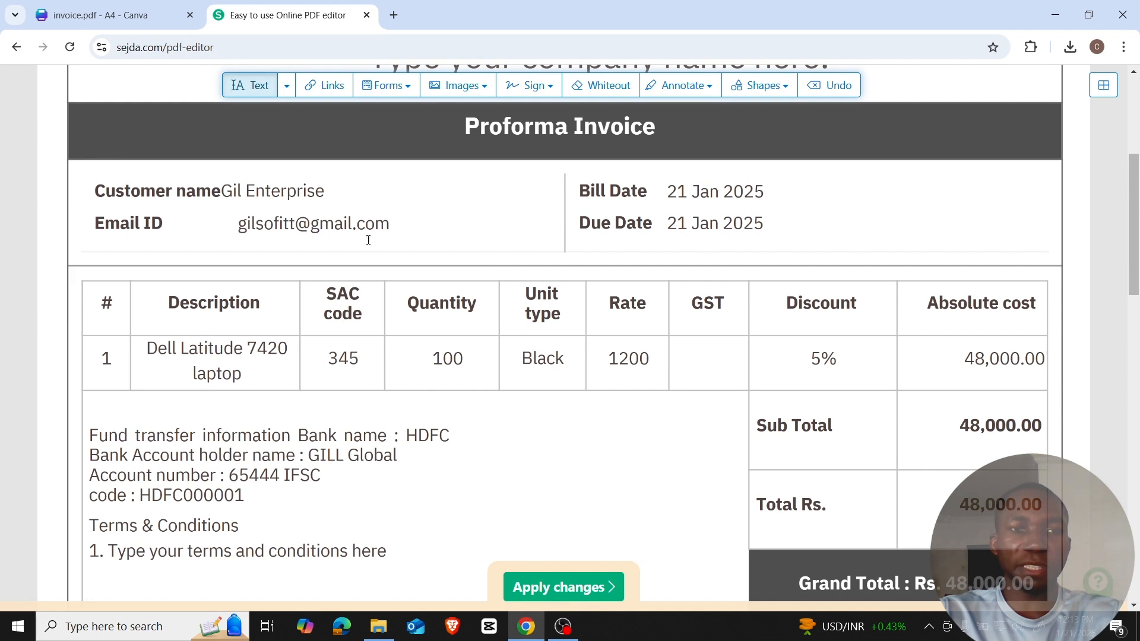
# Replace the name part of the customer's e-mail address with the new name.
pyautogui.click(296, 224)
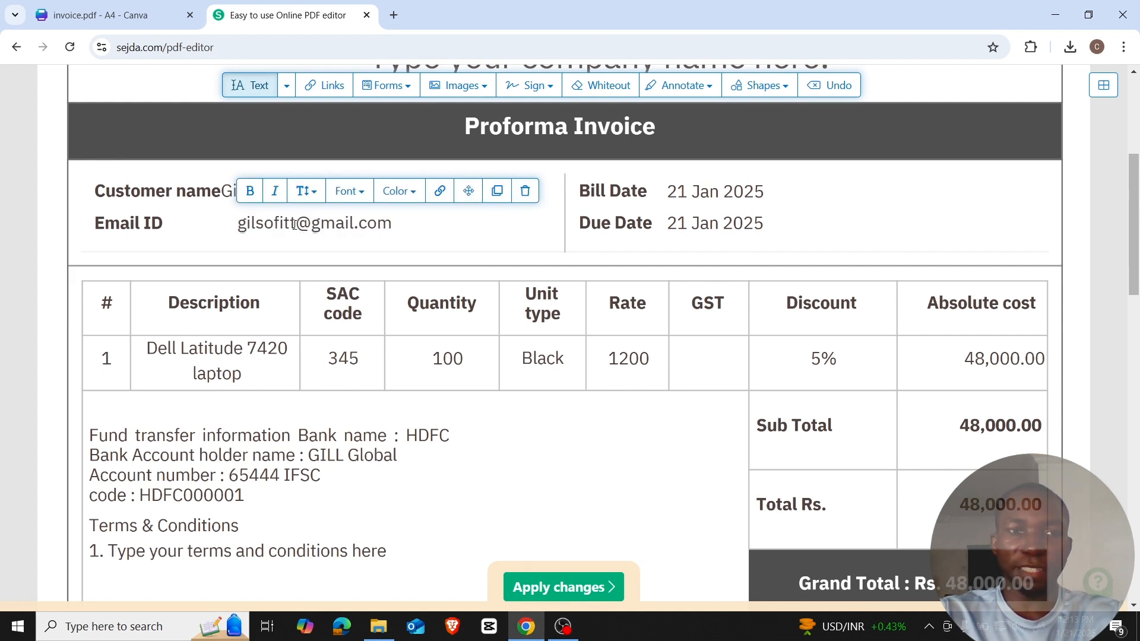
pyautogui.moveTo(295, 224); pyautogui.dragTo(241, 228)
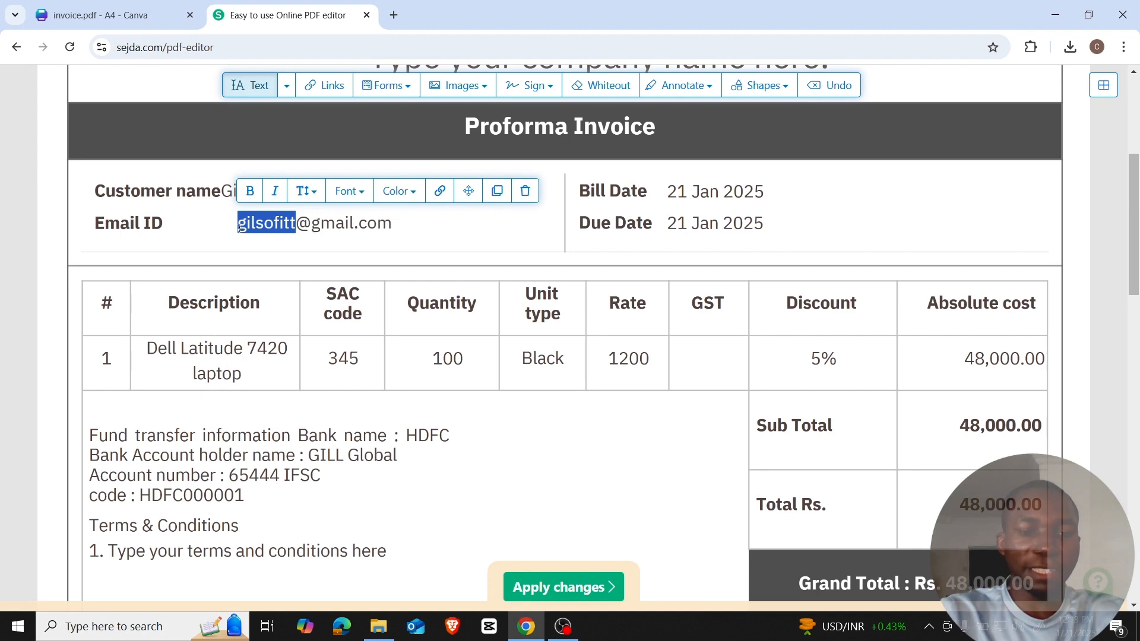
pyautogui.press('BackSpace')
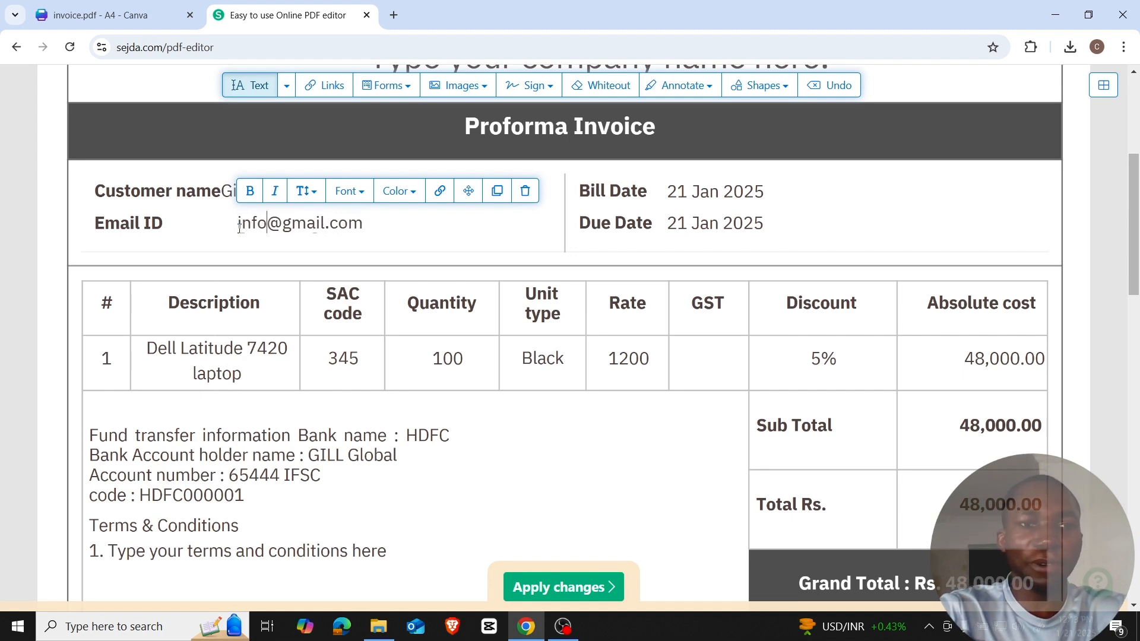
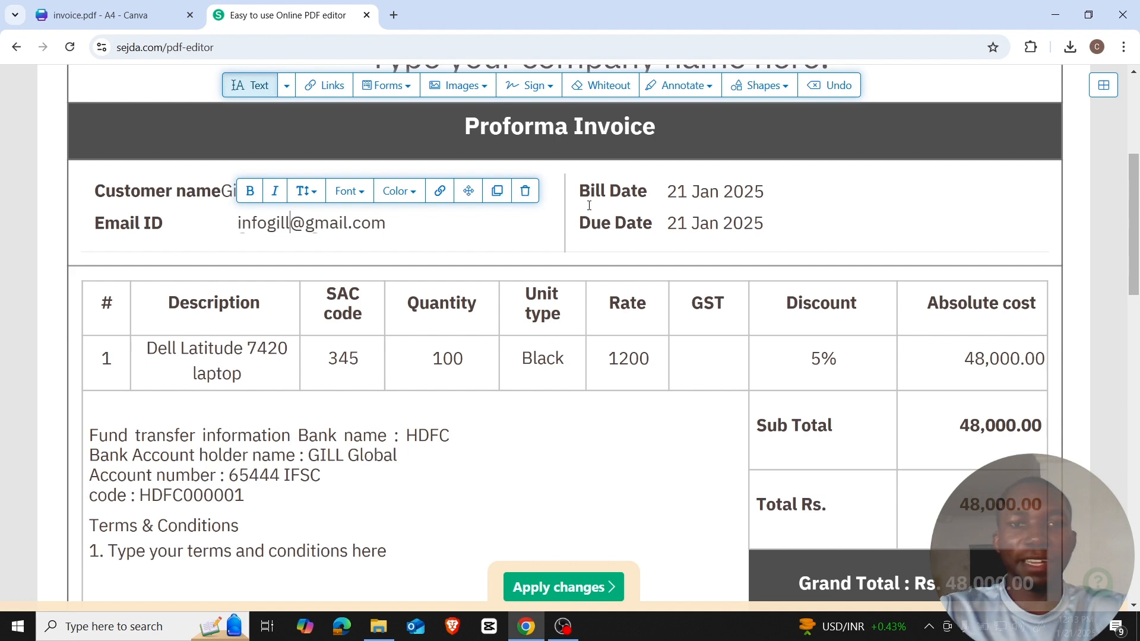
# Change the Bill Date day to 30, making it 30 Jan 2025.
pyautogui.click(683, 193)
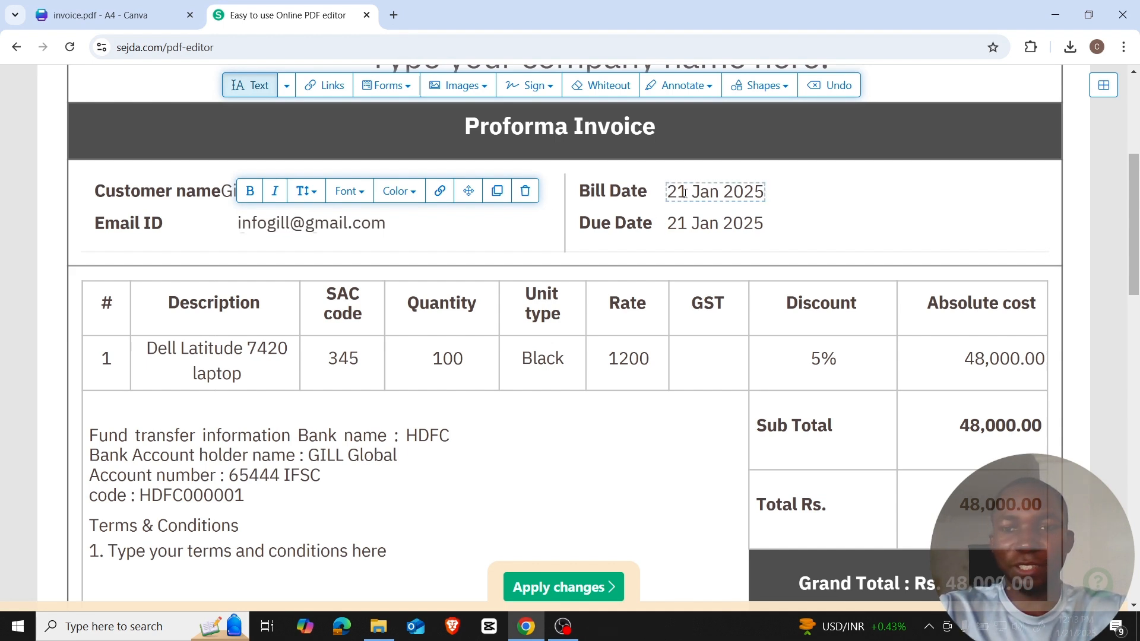
pyautogui.click(684, 193)
pyautogui.press('Delete')
pyautogui.press('Delete')
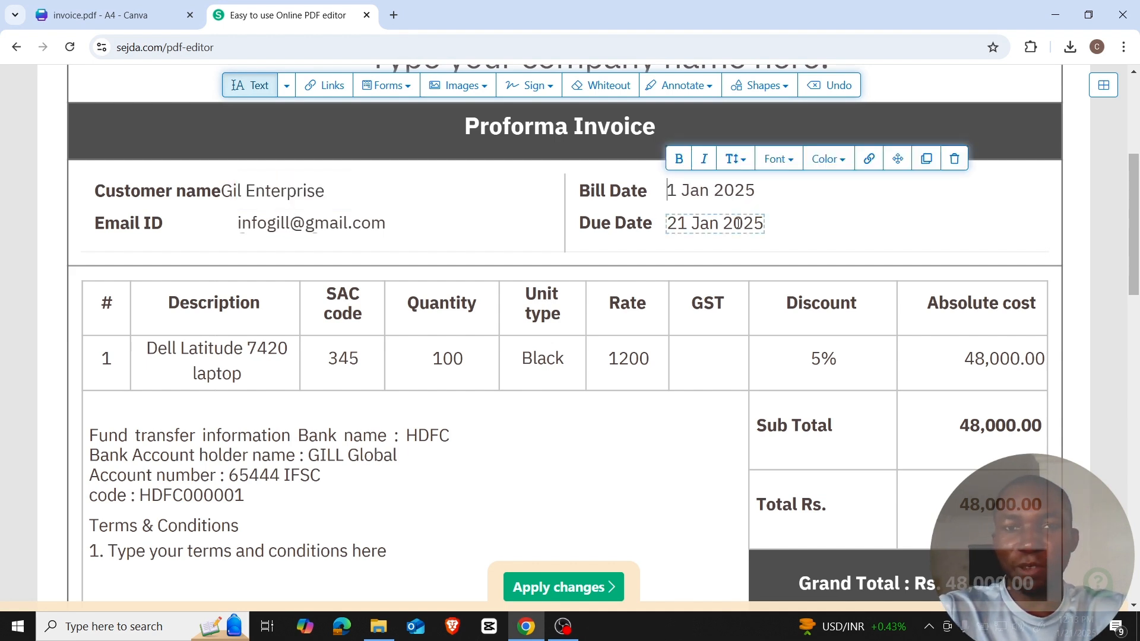
pyautogui.write('30')
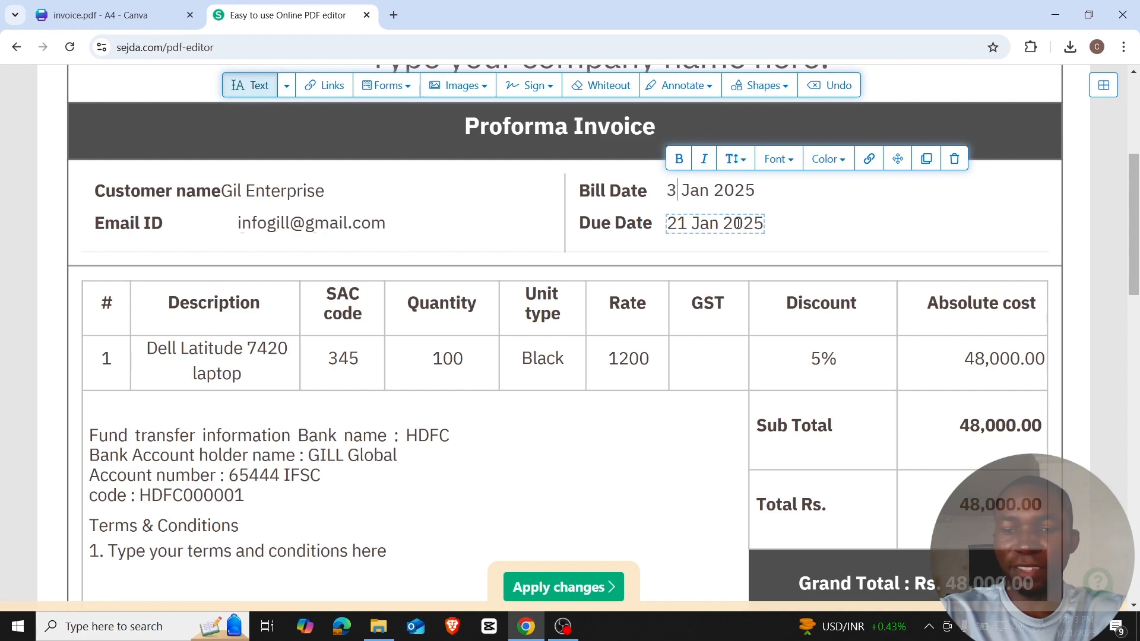
# Change the Due Date day to 25 and remove its month Jan.
pyautogui.click(685, 225)
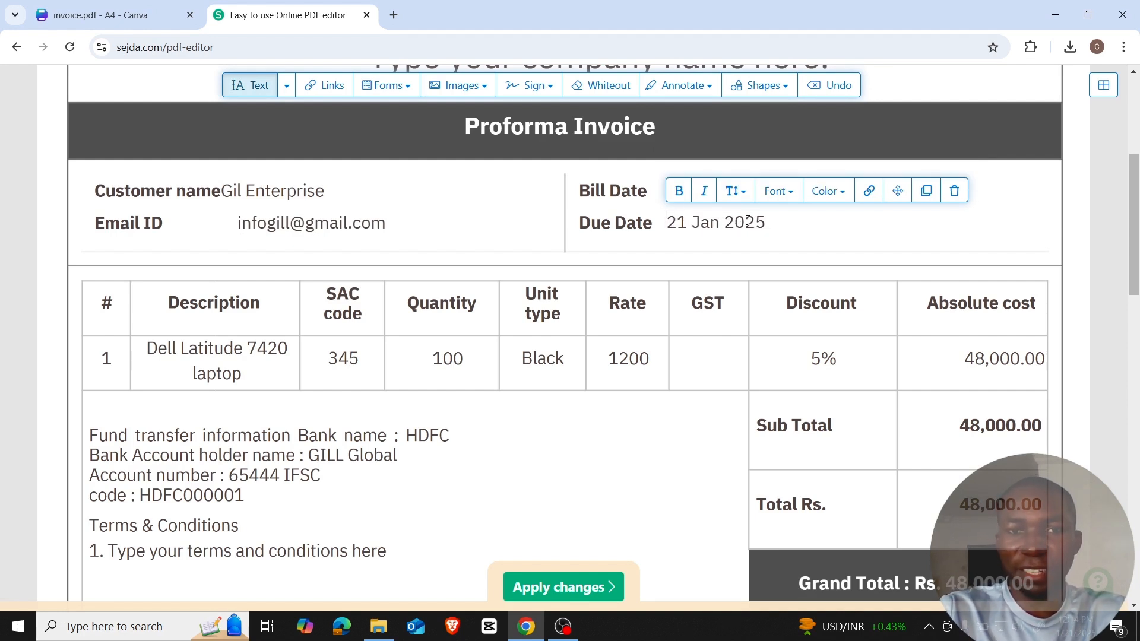
pyautogui.press('Delete')
pyautogui.press('Delete')
pyautogui.press('Delete')
pyautogui.write('25')
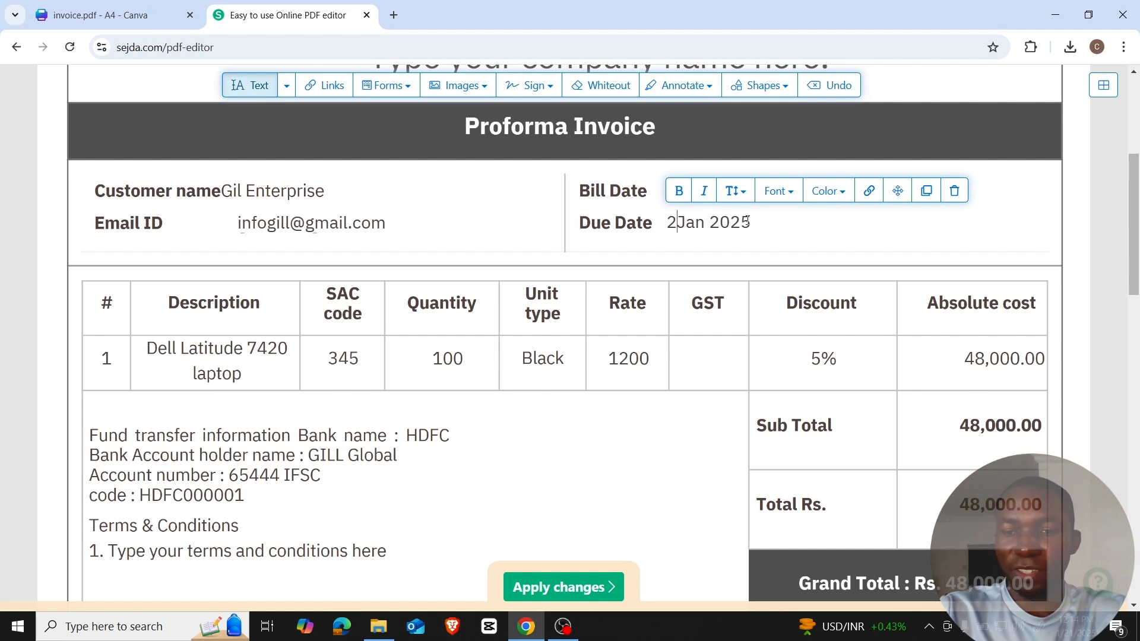
pyautogui.tripleClick(709, 226)
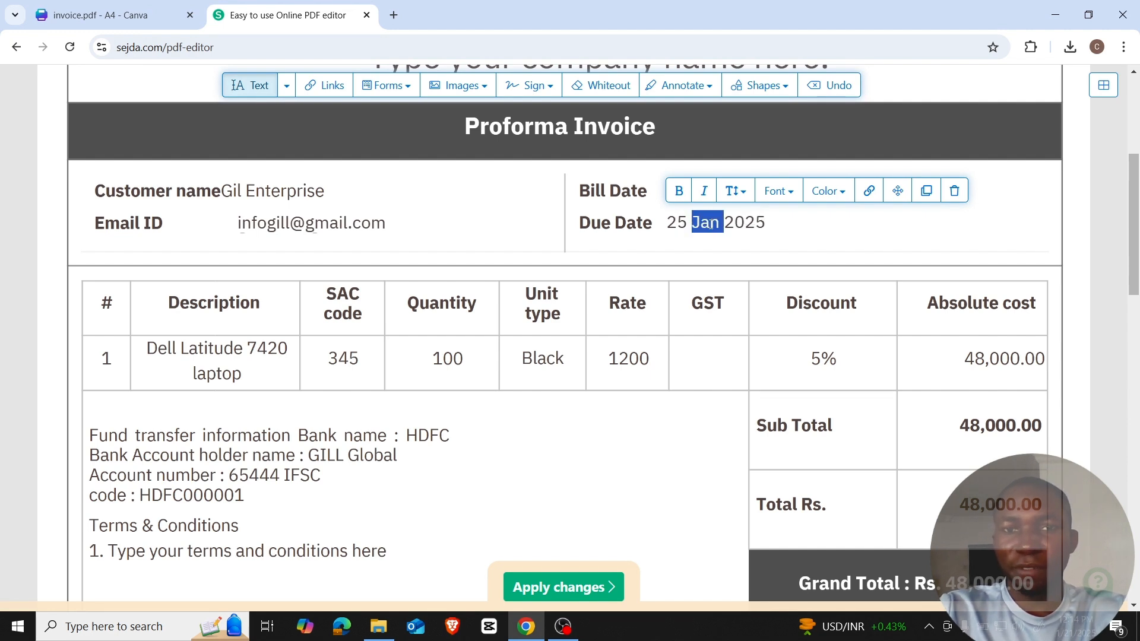
pyautogui.click(710, 225)
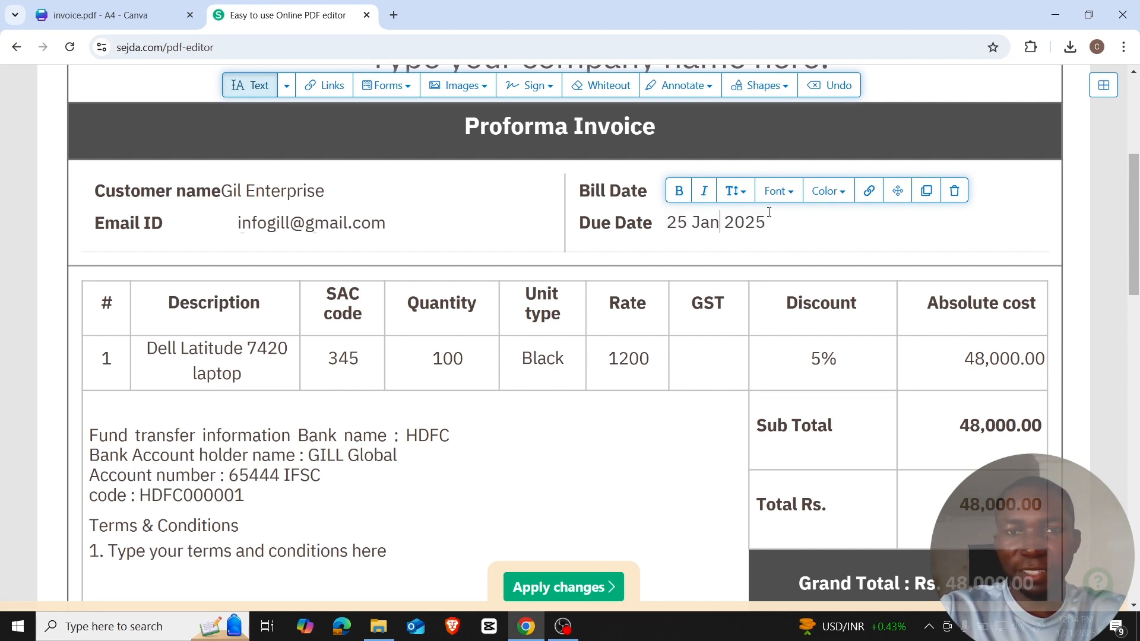
pyautogui.press('BackSpace')
pyautogui.press('BackSpace')
pyautogui.press('BackSpace')
# Set the Due Date month to Feb and change the Sub Total to 59,000.00.
pyautogui.write('Feb')
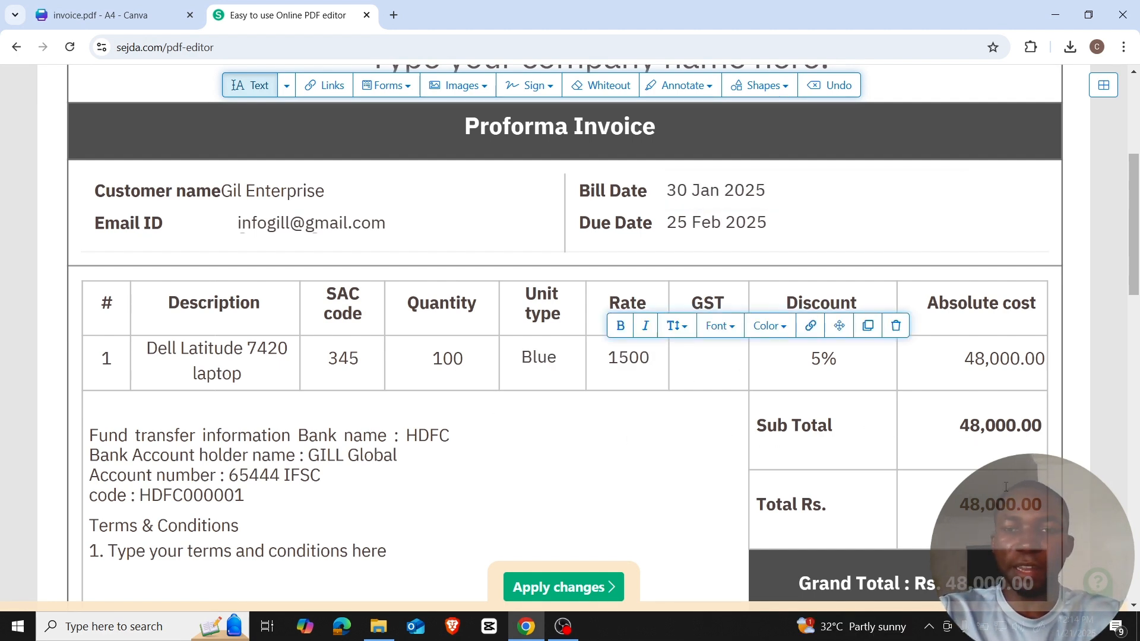
pyautogui.click(1027, 499)
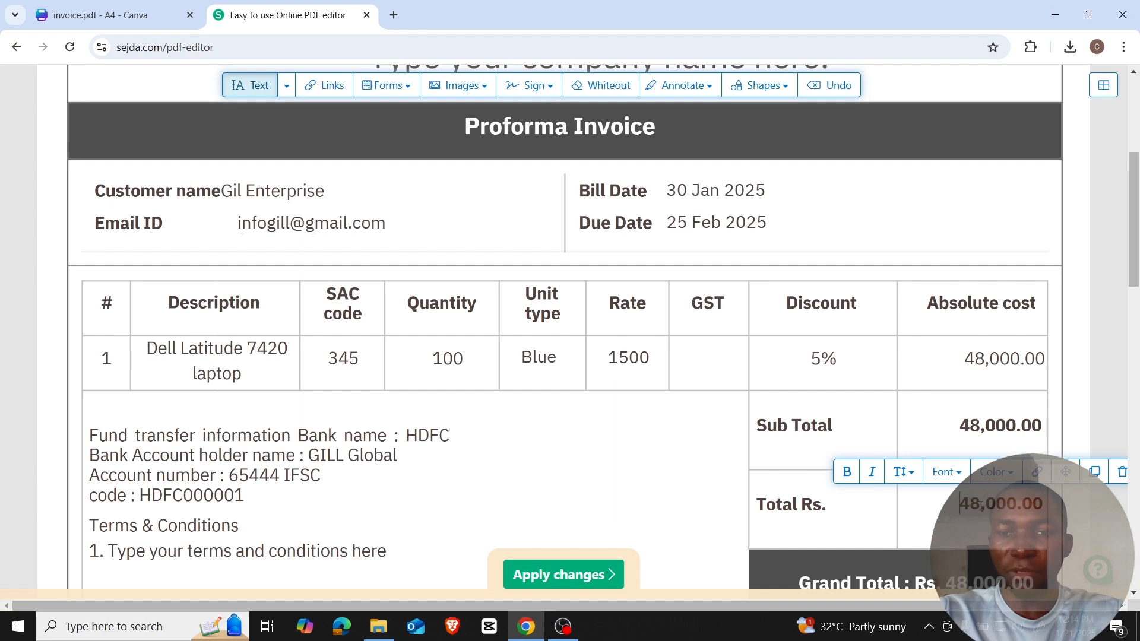
pyautogui.click(980, 430)
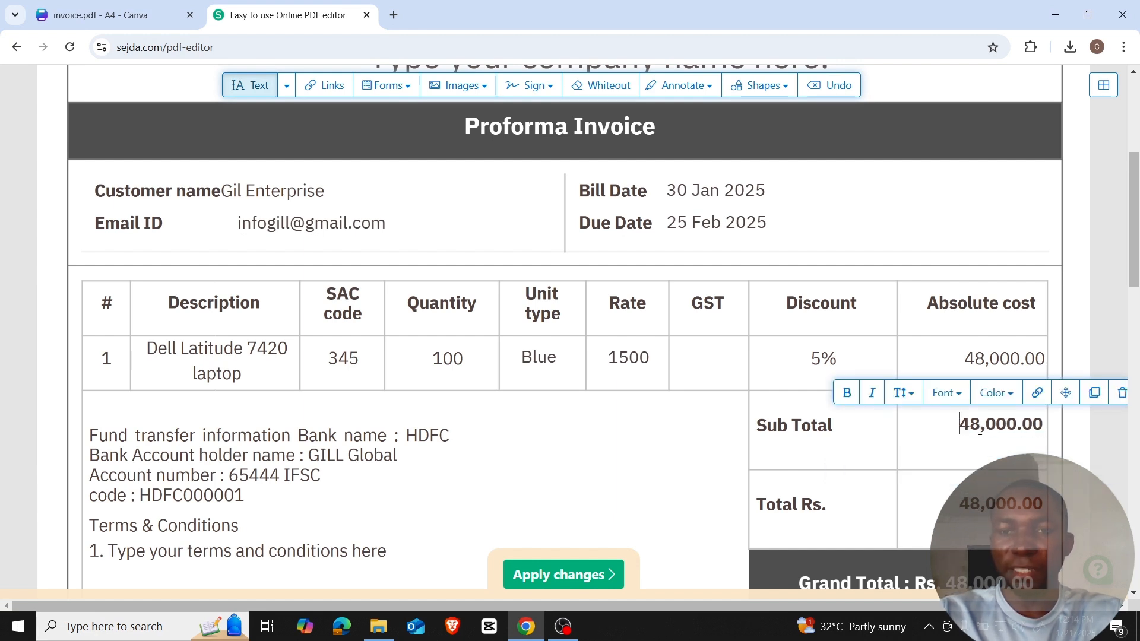
pyautogui.press('BackSpace')
pyautogui.press('BackSpace')
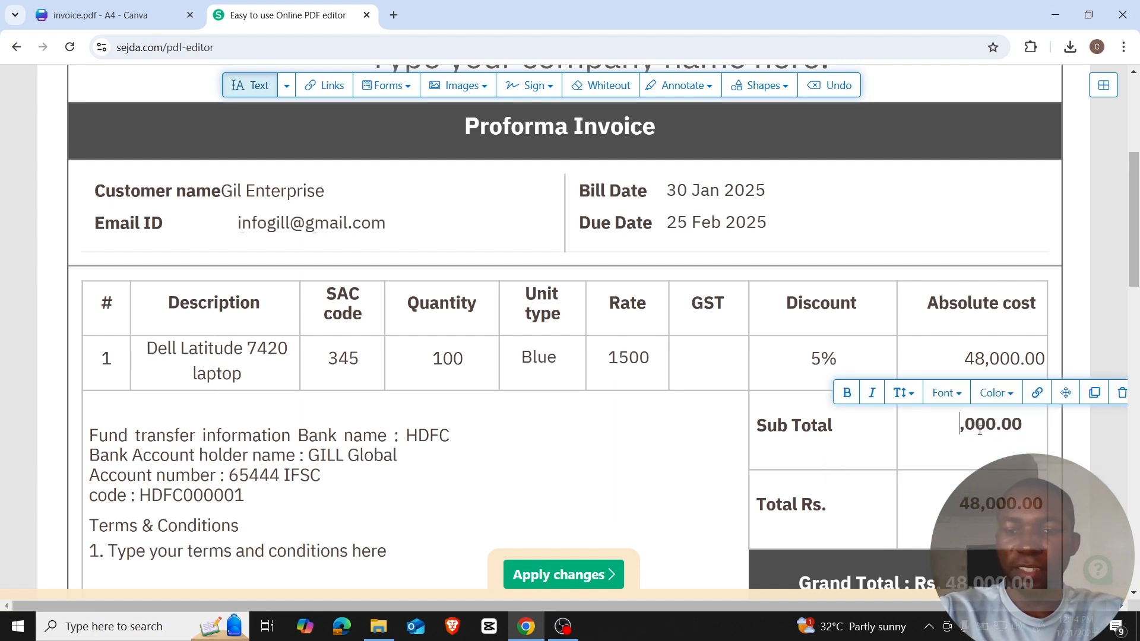
pyautogui.write('59')
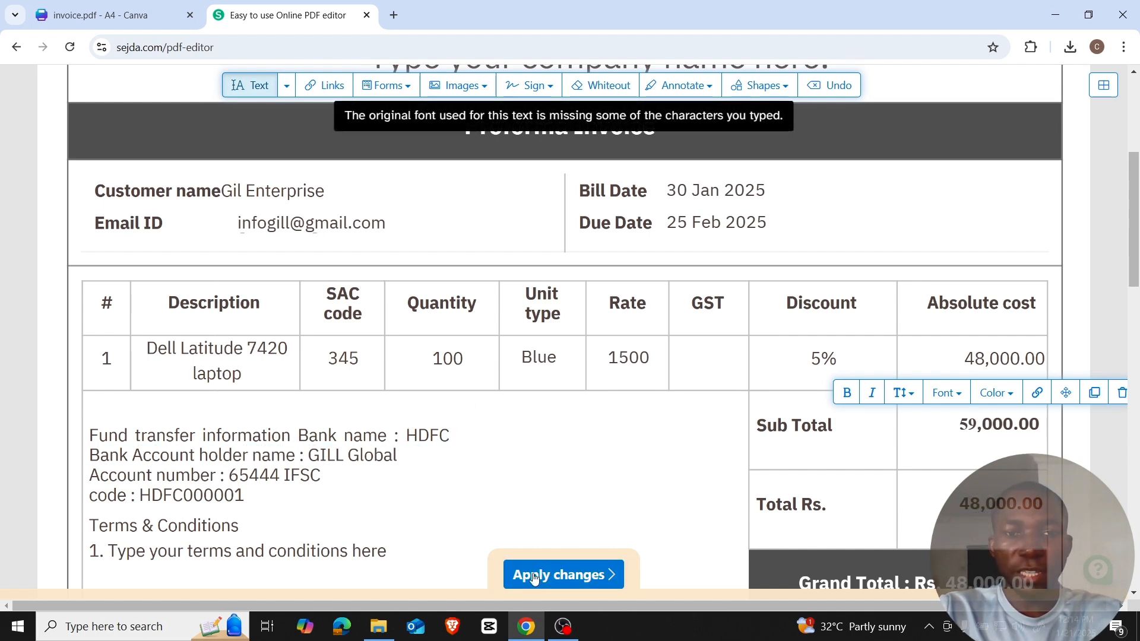
# Apply the edits and review the generated invoice_updated.pdf preview.
pyautogui.click(573, 586)
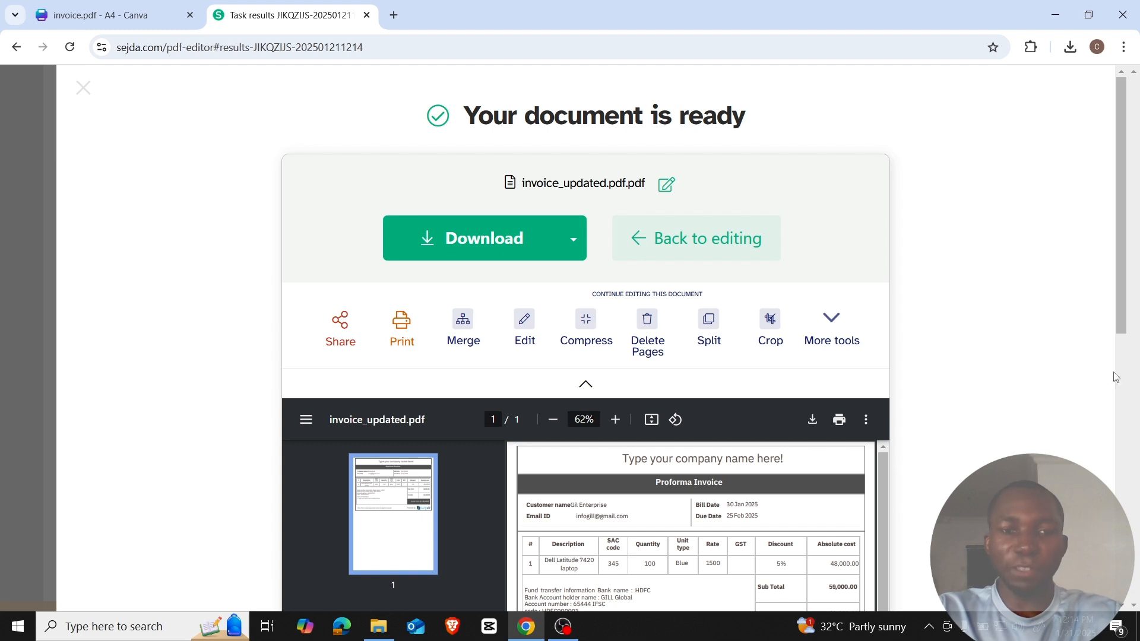
pyautogui.scroll(-4, 707, 507)
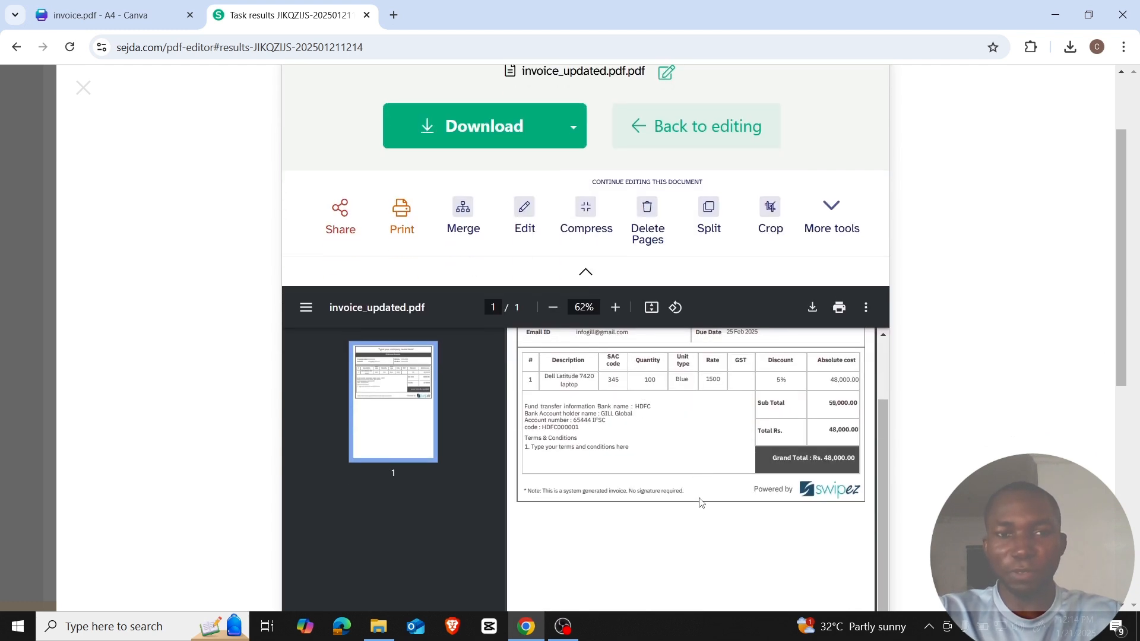
pyautogui.scroll(2, 699, 502)
pyautogui.scroll(1, 702, 503)
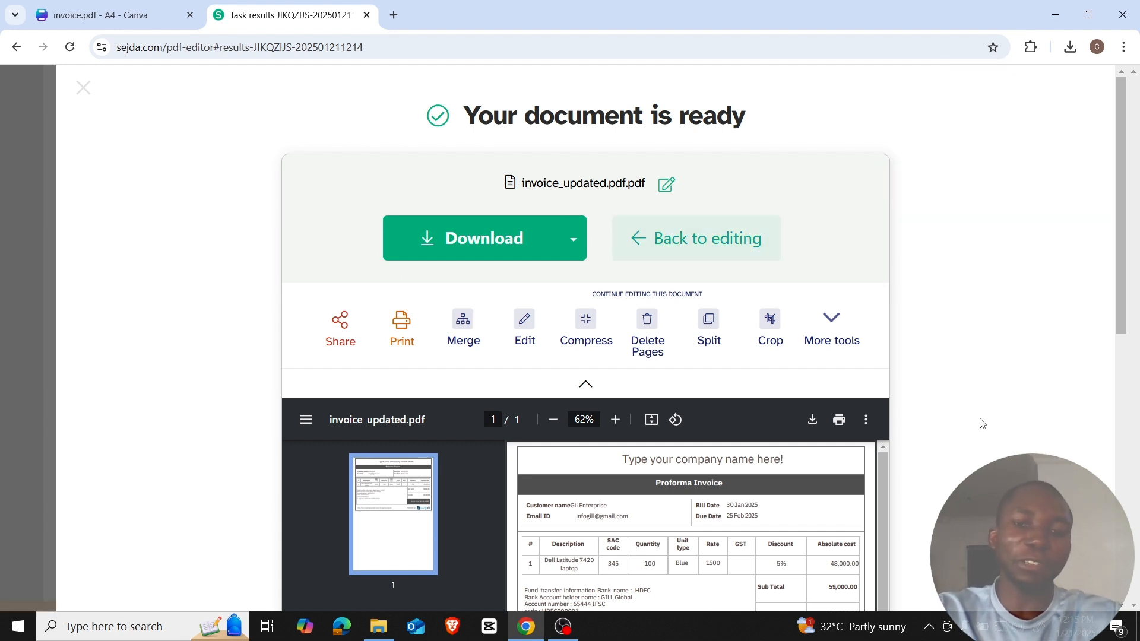
# Download invoice_updated.pdf and view it in Acrobat Reader with the tools panel hidden.
pyautogui.click(491, 238)
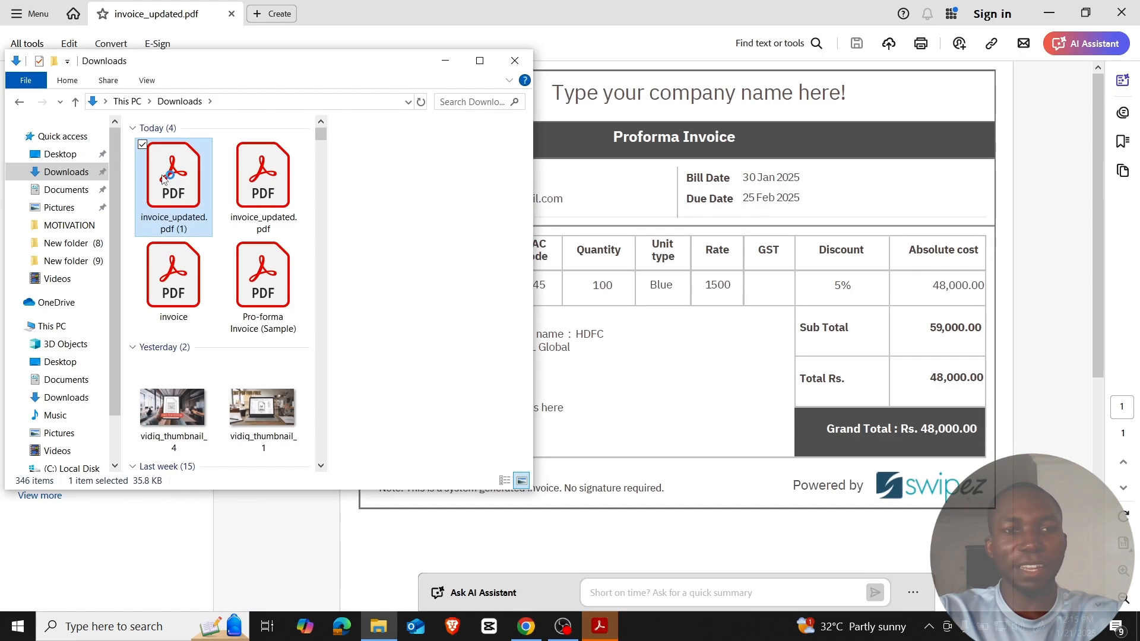
pyautogui.click(164, 179)
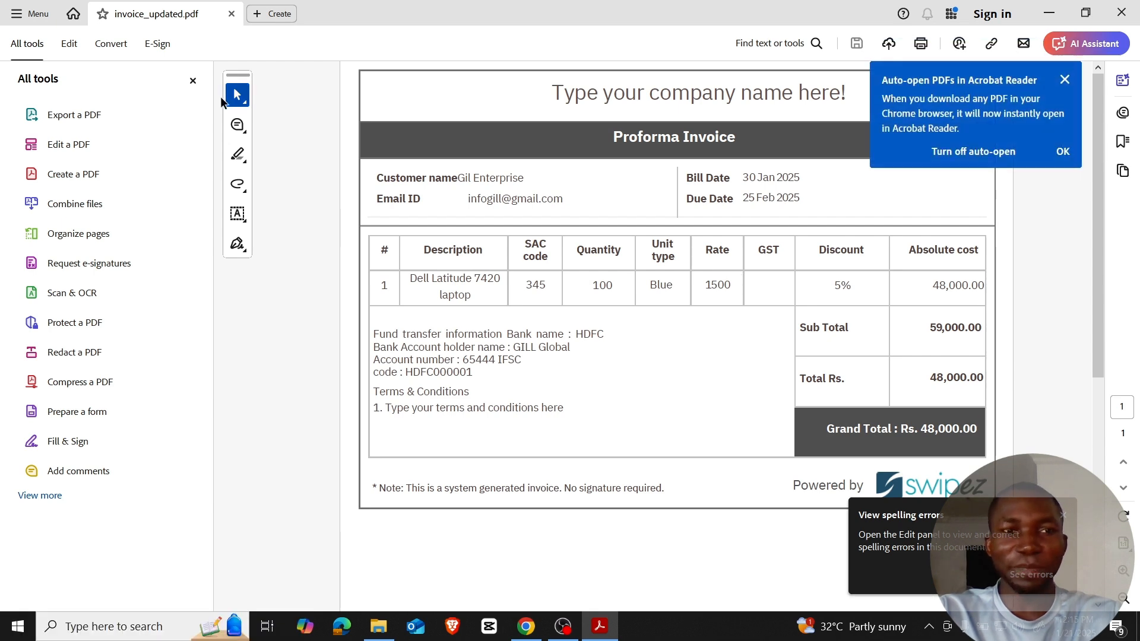
pyautogui.click(193, 80)
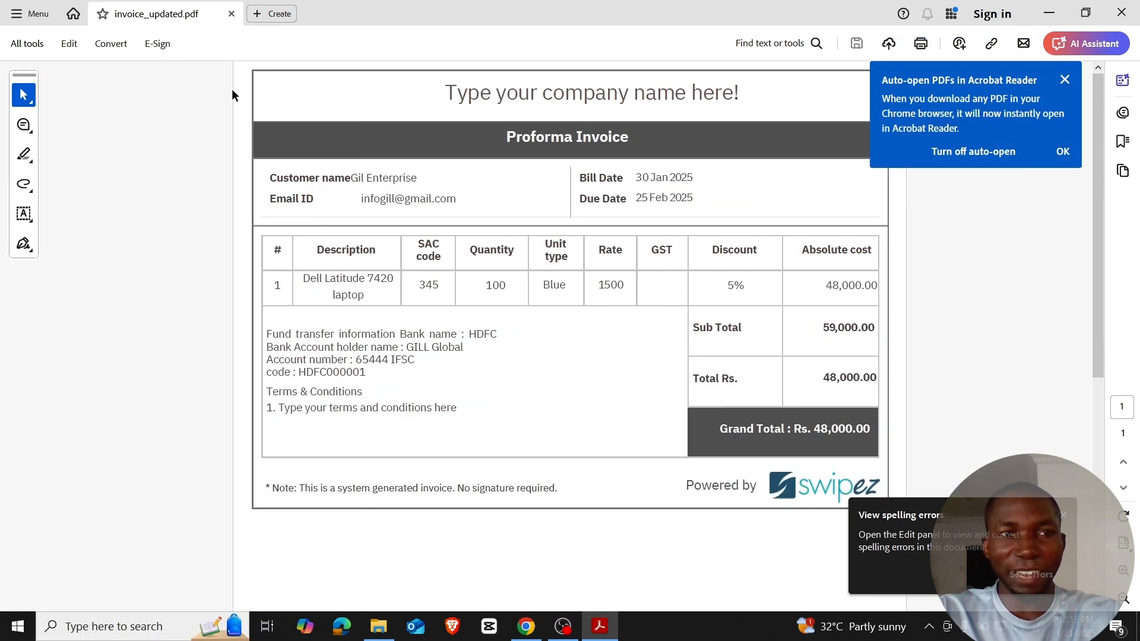